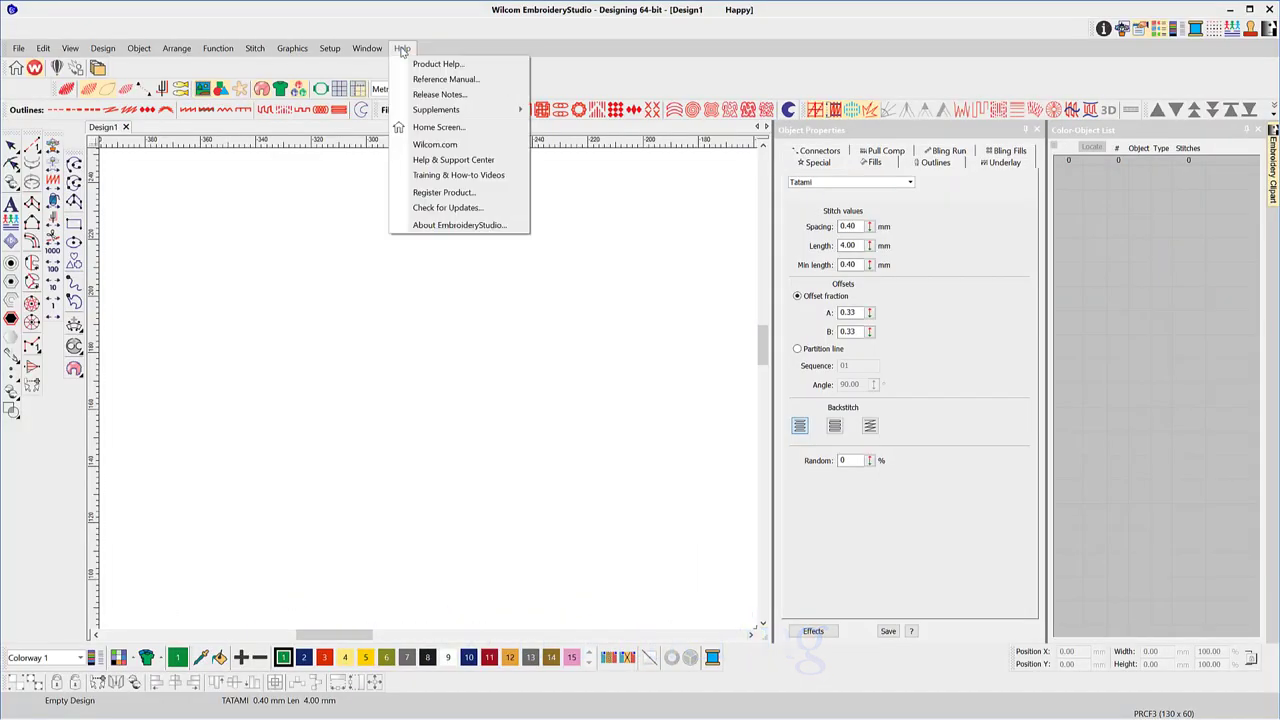
Step: Open the reference manual's Embroidery Fonts appendix and search it for the font "adelle"
click(443, 80)
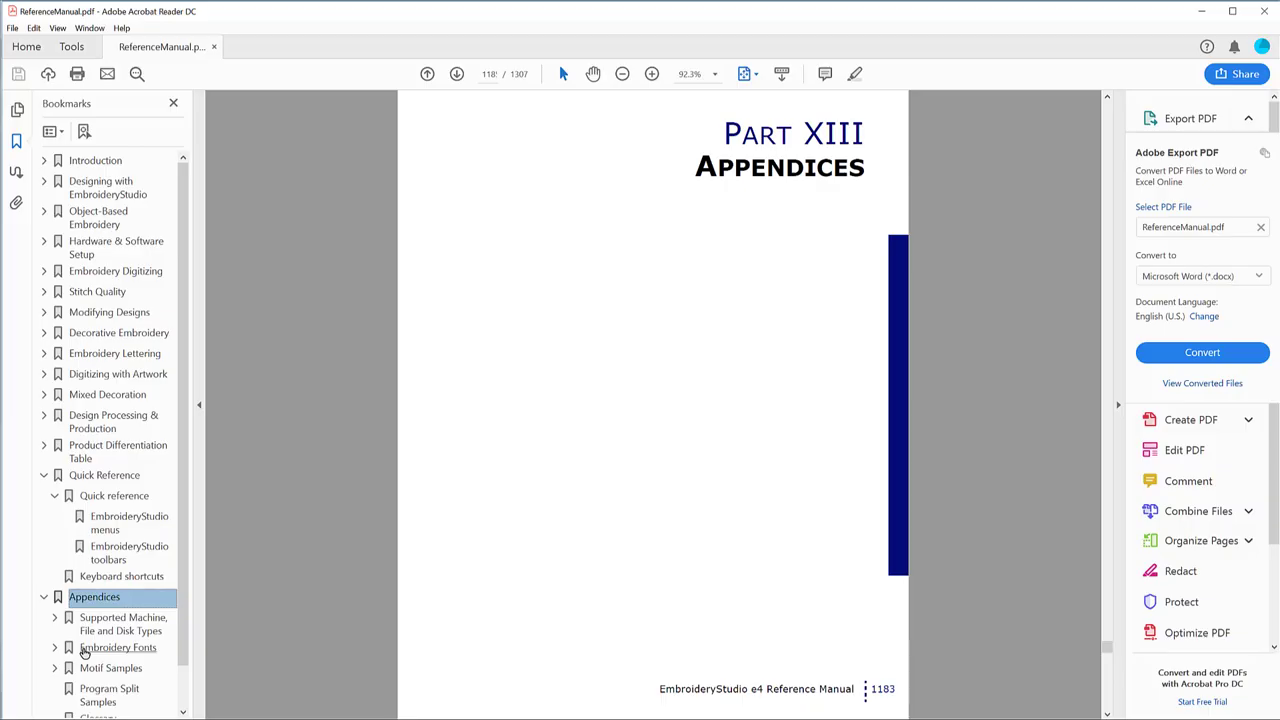
click(84, 650)
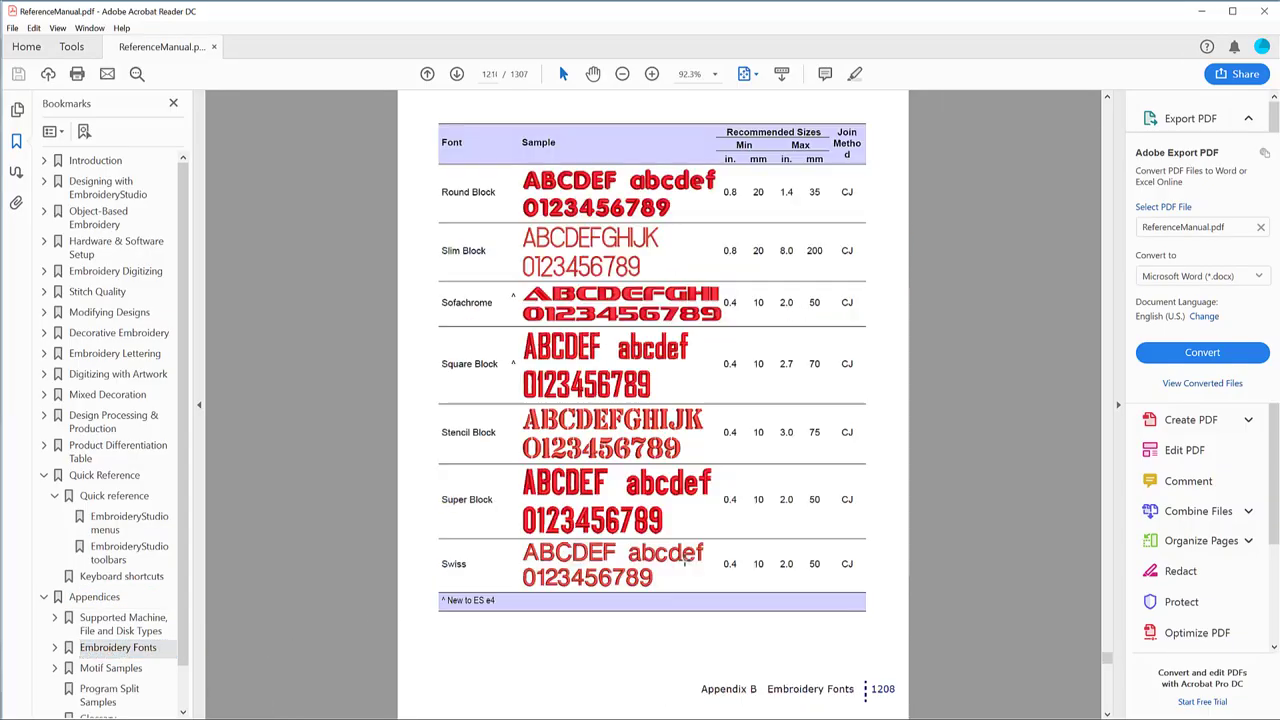
key(ctrl+f)
text(ad)
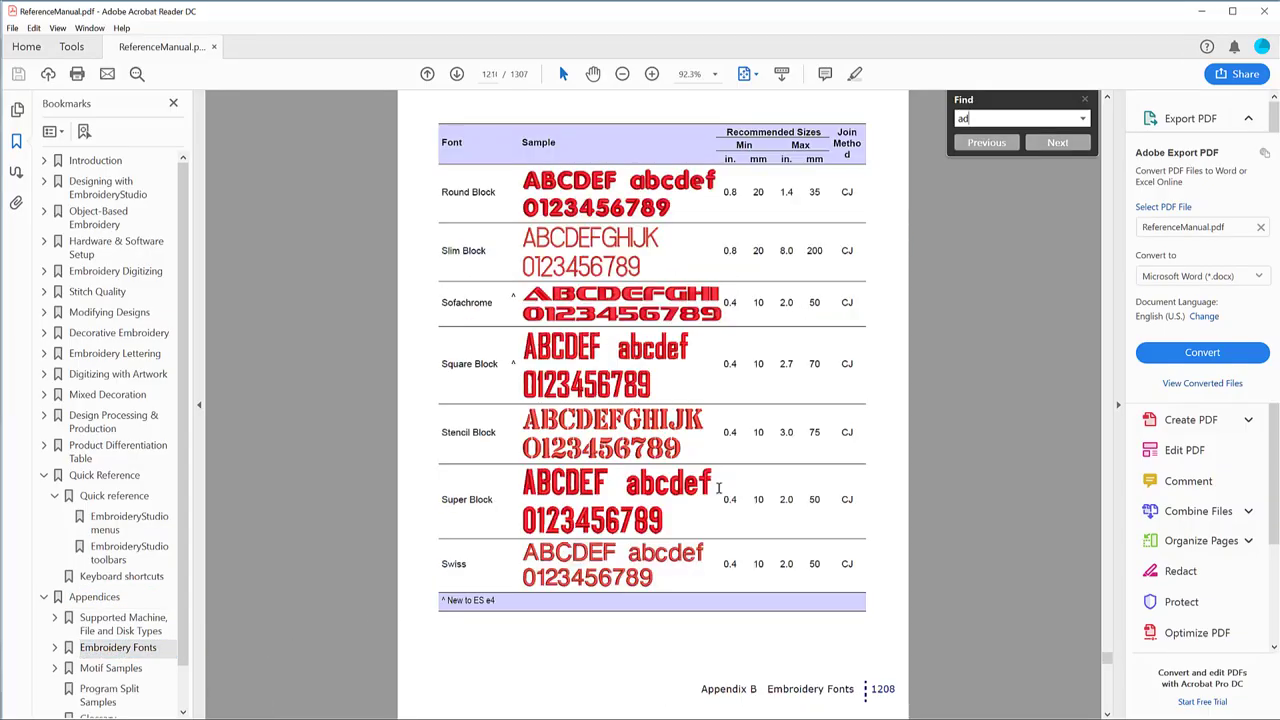
text(elle)
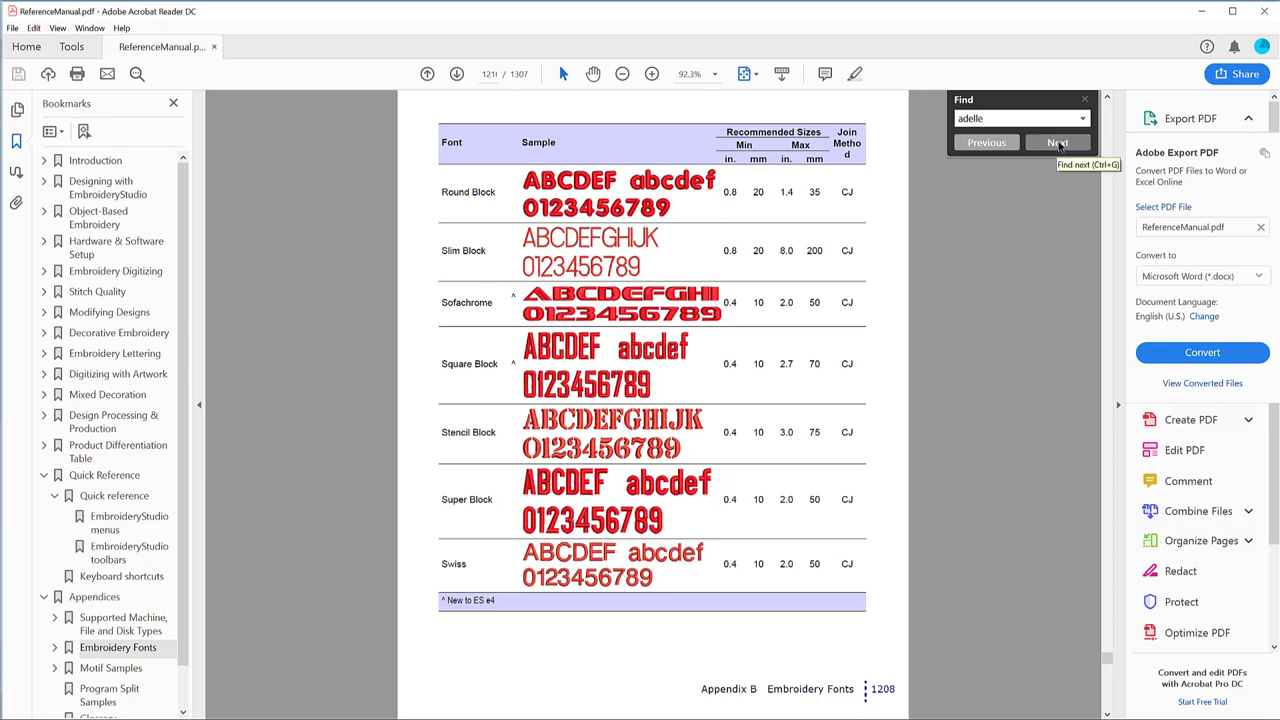
click(1058, 143)
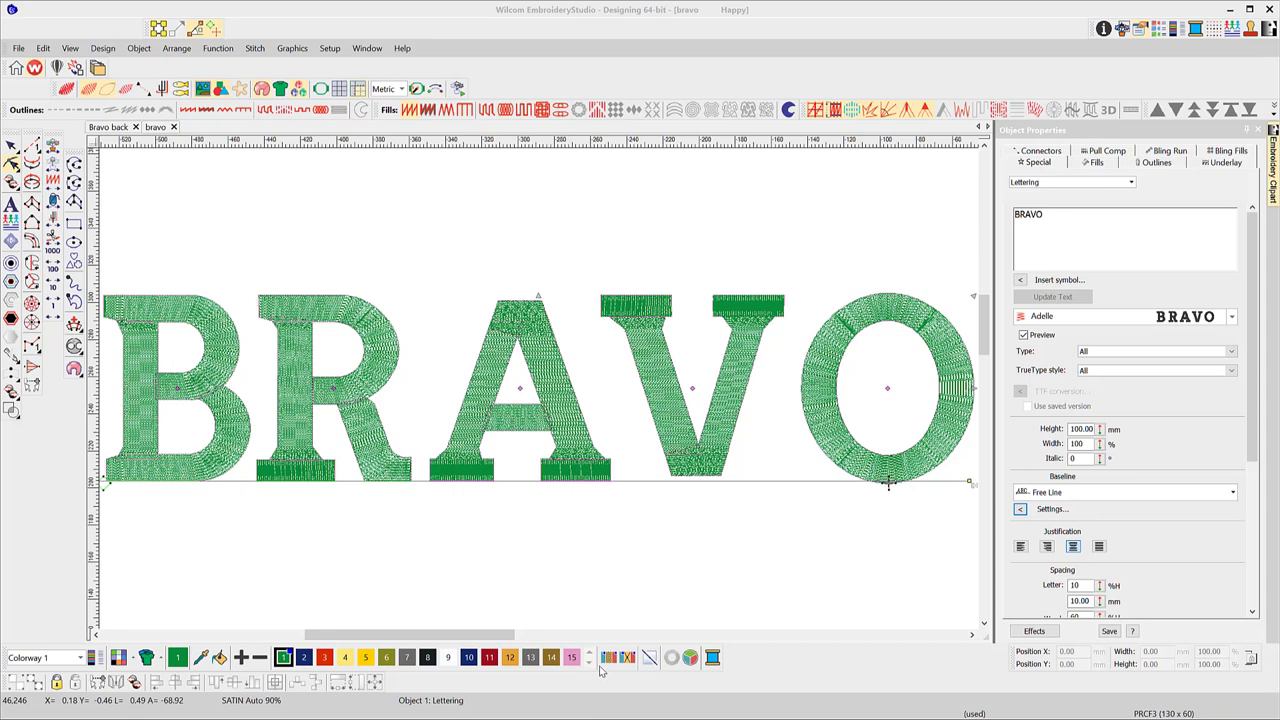
Step: With the BRAVO lettering shown in TrueView, enable Auto split on its satin fill and switch the fill type to Tatami
click(645, 625)
key(t)
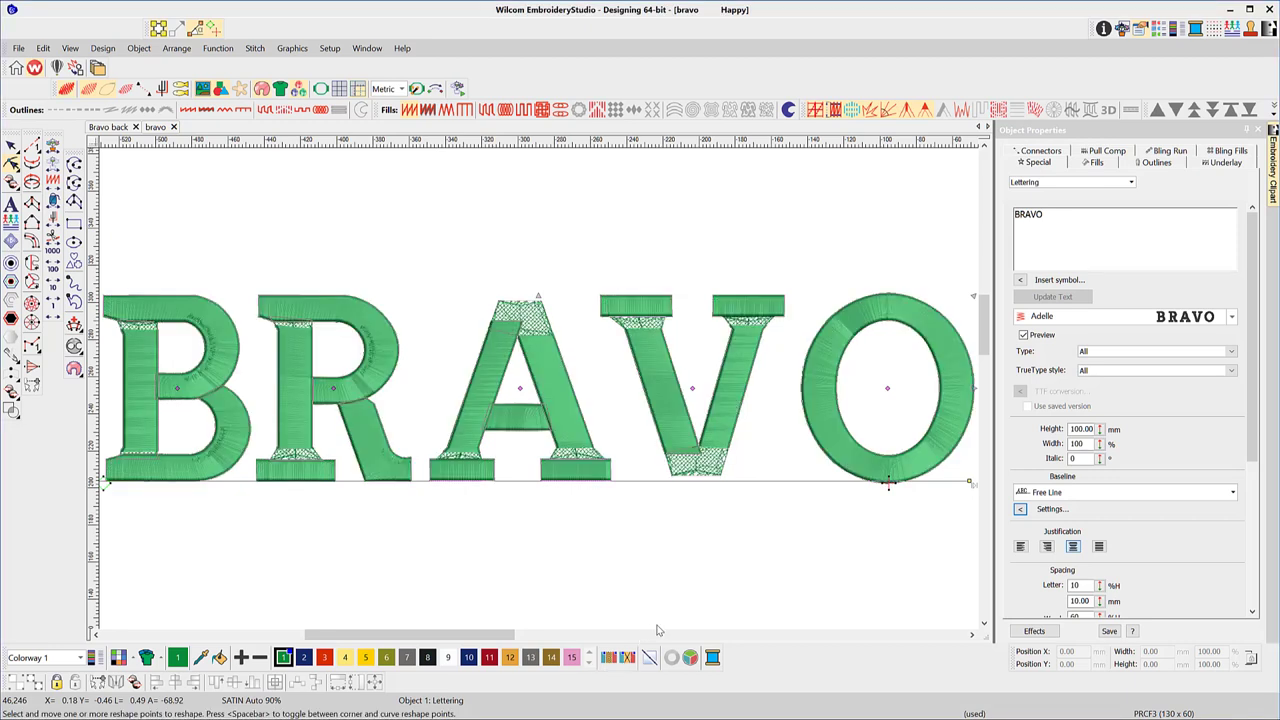
click(1098, 163)
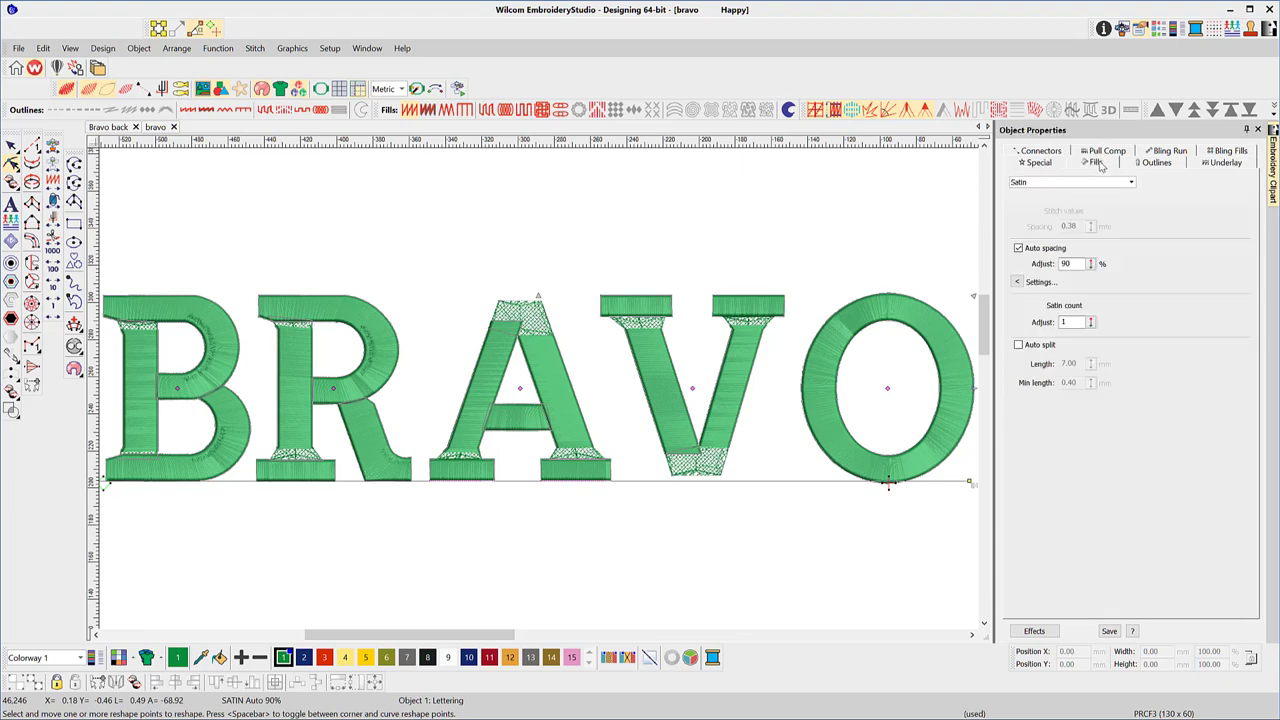
click(1018, 345)
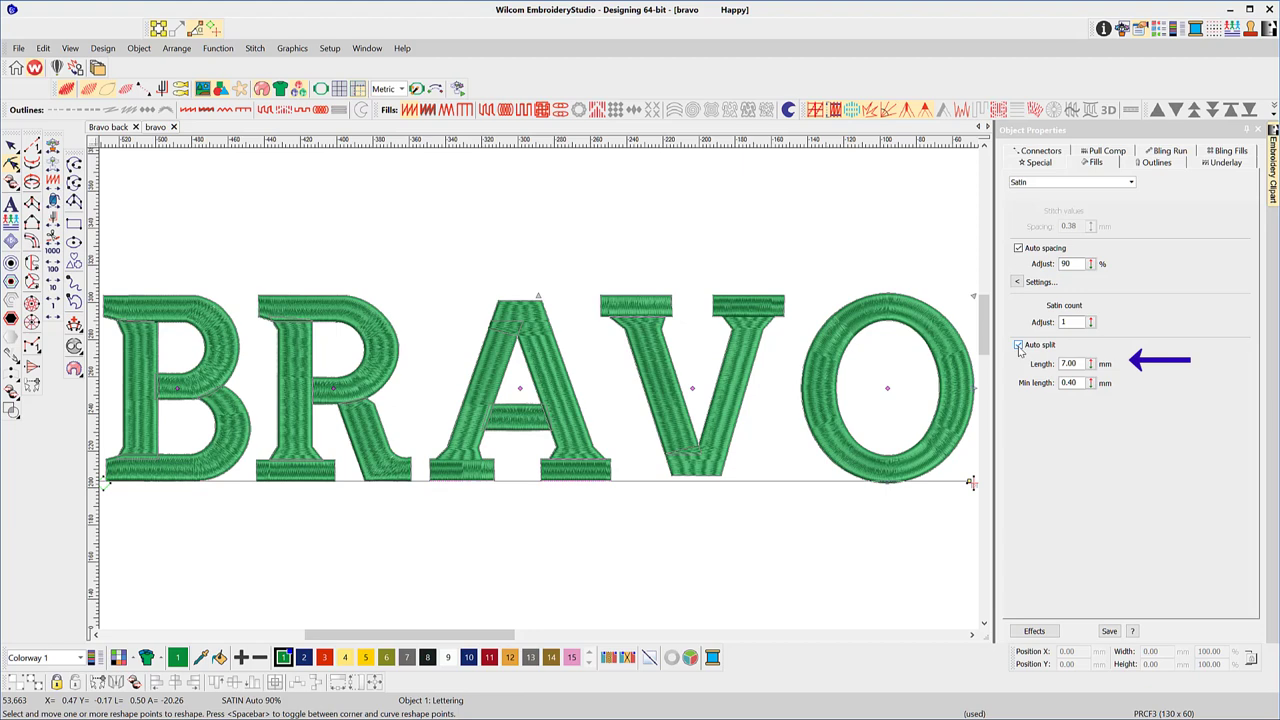
click(489, 114)
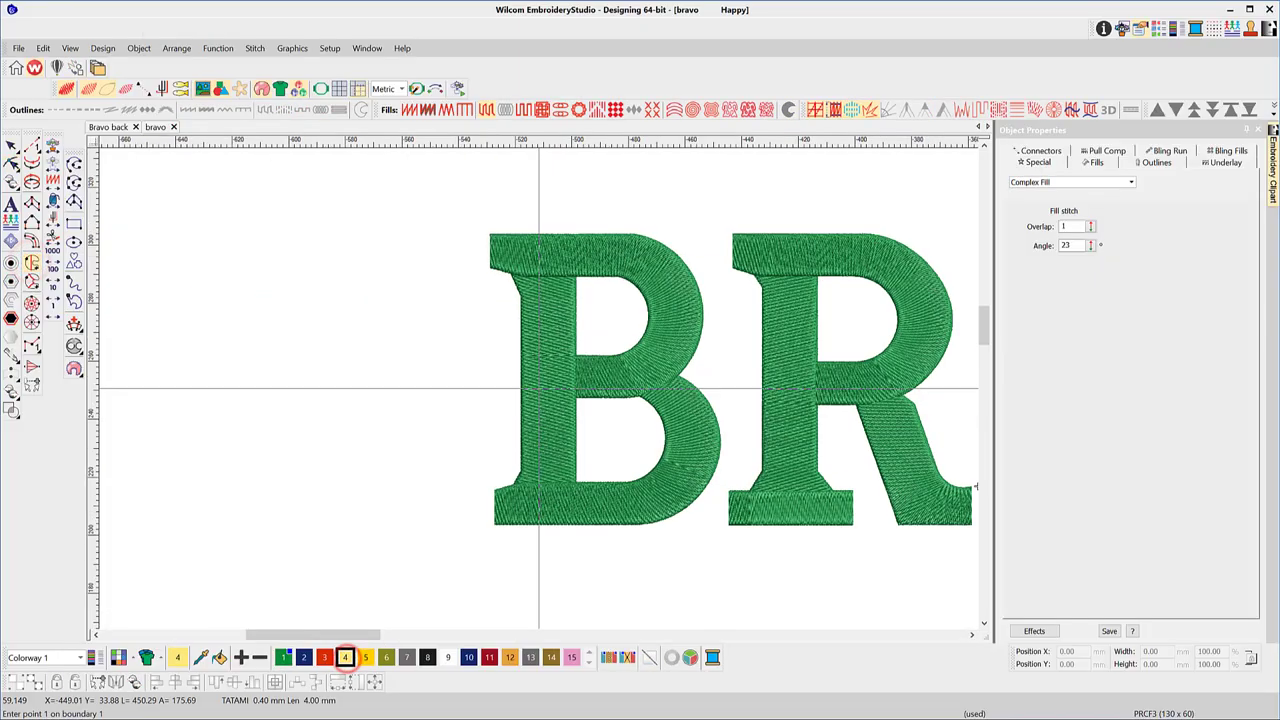
Step: Trace the outer outline of the letter B as the first boundary of a complex fill in color 4
click(521, 467)
click(520, 286)
click(510, 276)
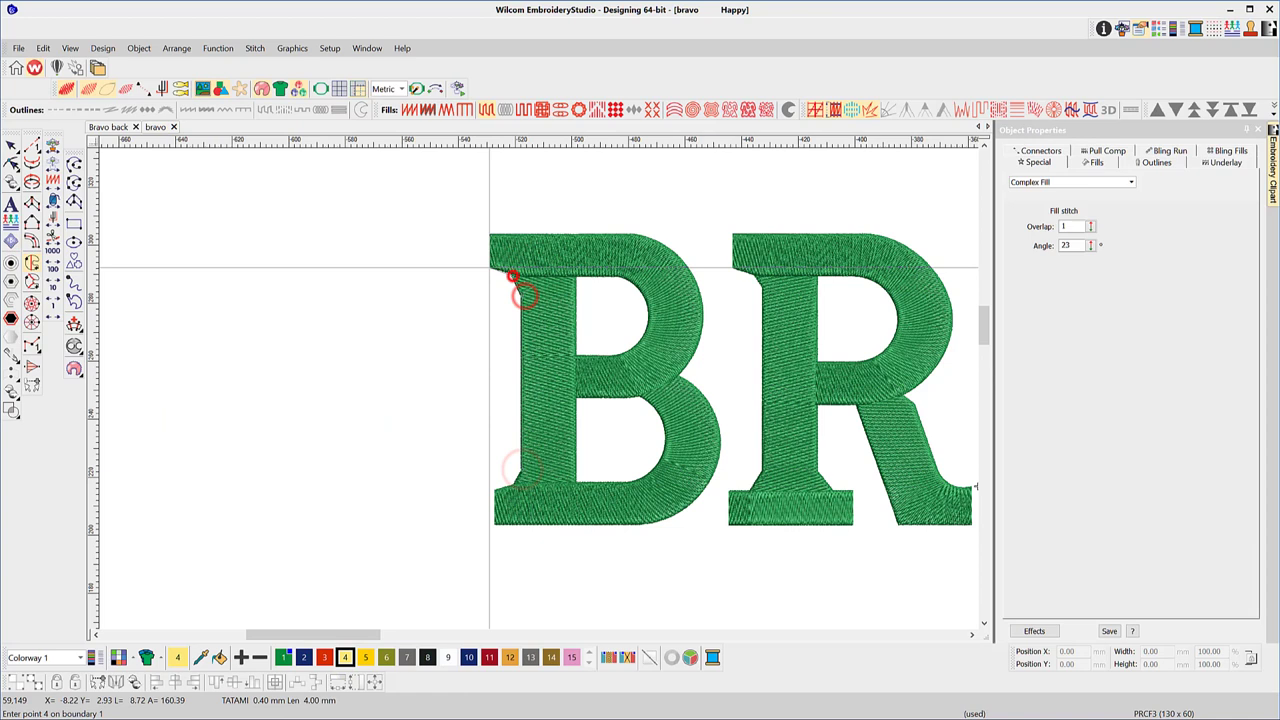
click(490, 268)
click(488, 235)
click(637, 233)
right_click(692, 272)
right_click(697, 343)
click(678, 375)
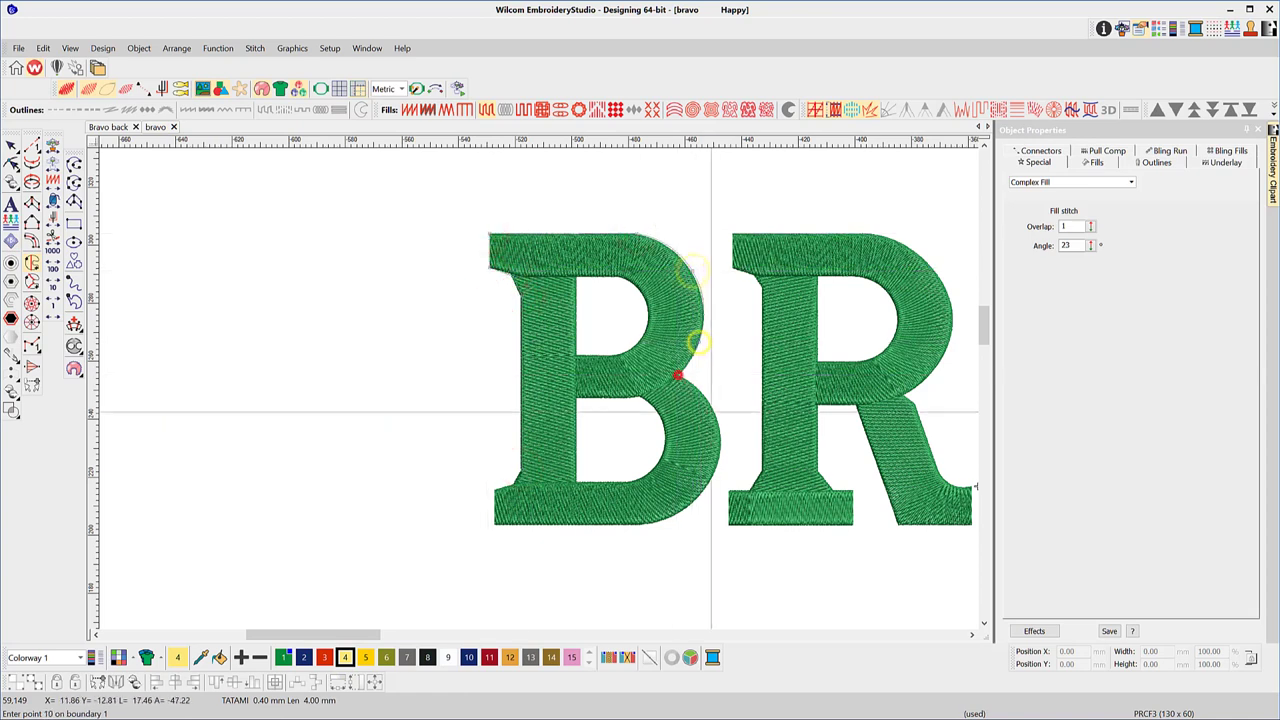
right_click(718, 421)
click(706, 478)
click(677, 518)
click(646, 522)
click(494, 522)
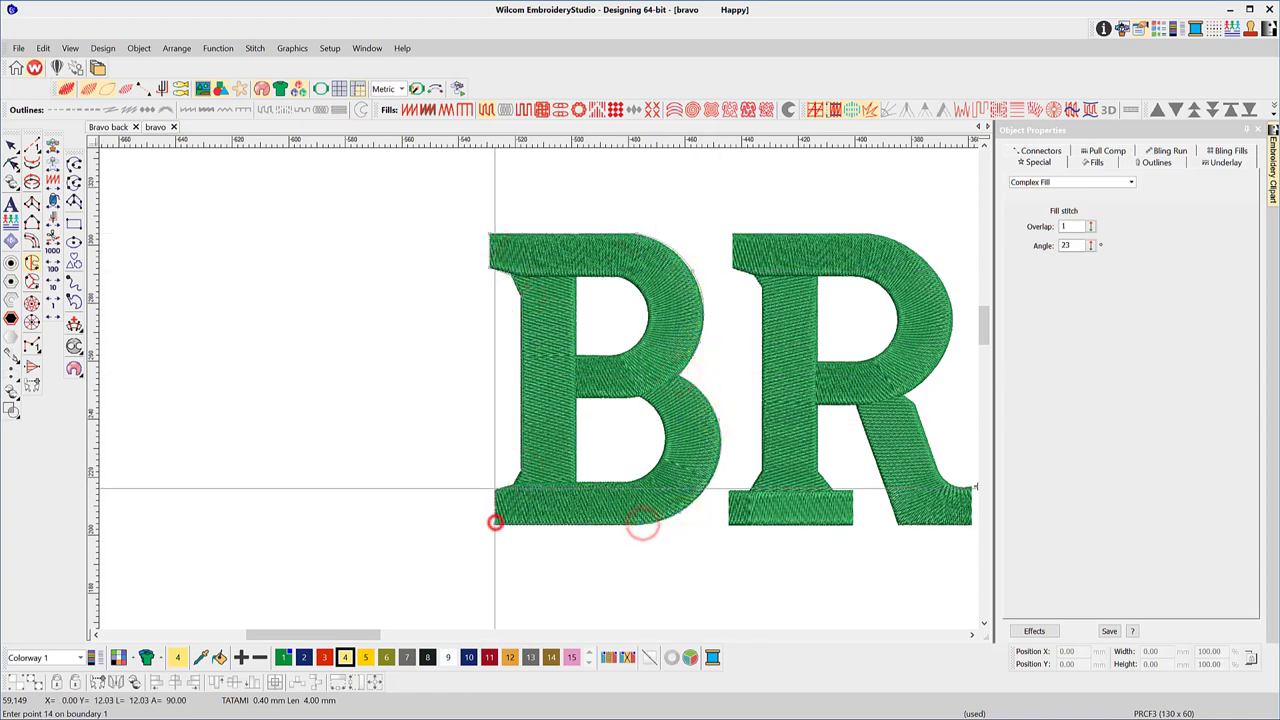
click(494, 490)
click(511, 484)
key(Return)
Step: Trace the upper opening of the letter B as the second complex fill boundary
click(576, 278)
click(575, 354)
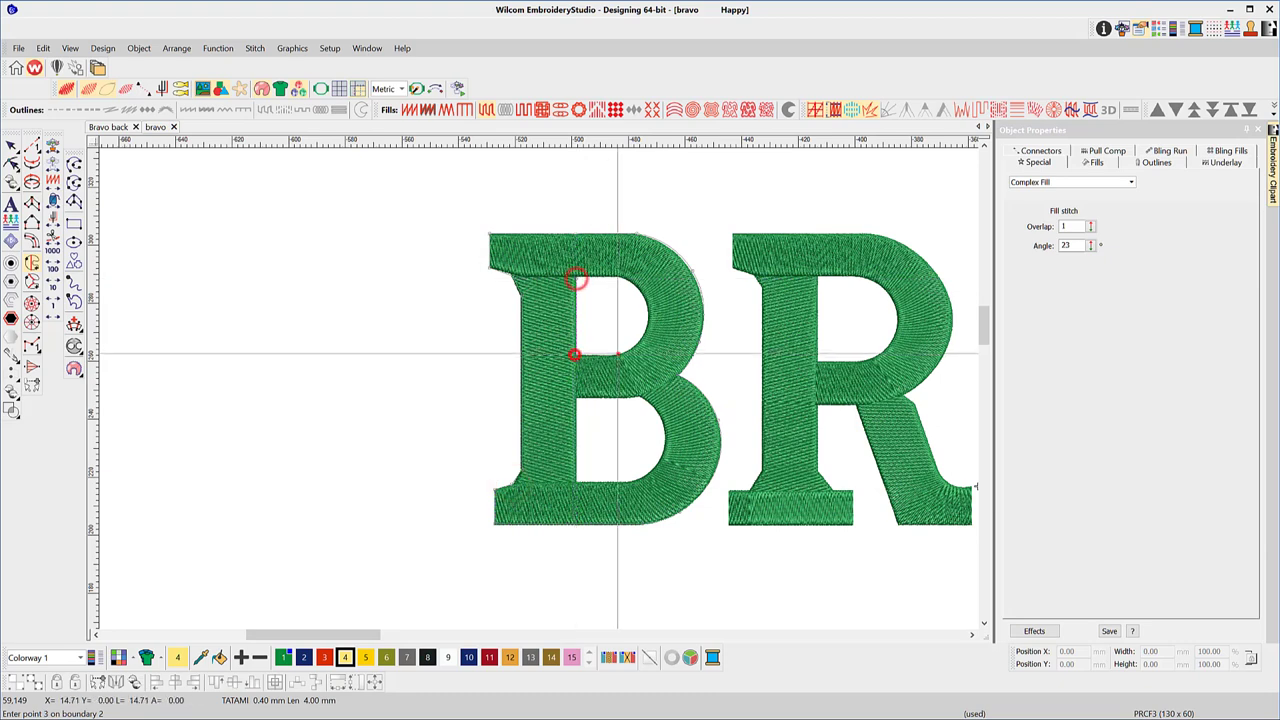
click(618, 354)
right_click(648, 319)
key(Return)
Step: Trace the lower opening of the letter B as the third boundary and finish the boundary input
click(580, 400)
click(580, 482)
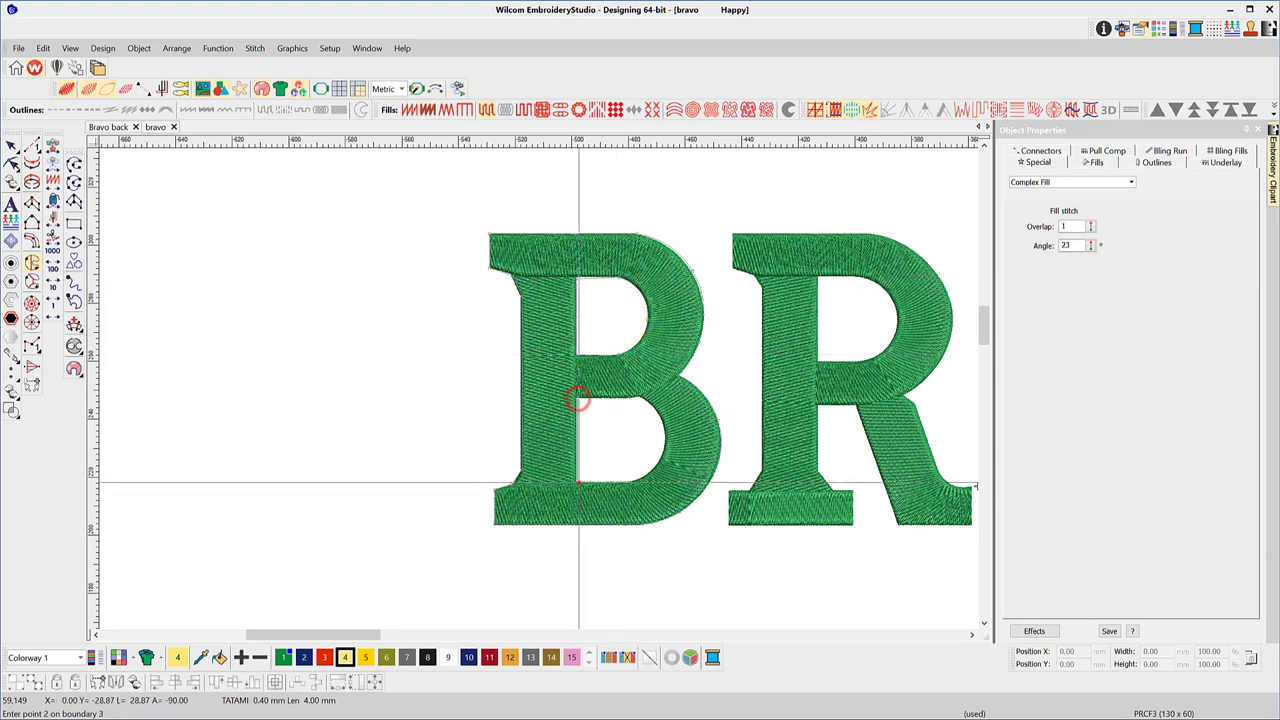
click(628, 482)
key(Return)
key(Return)
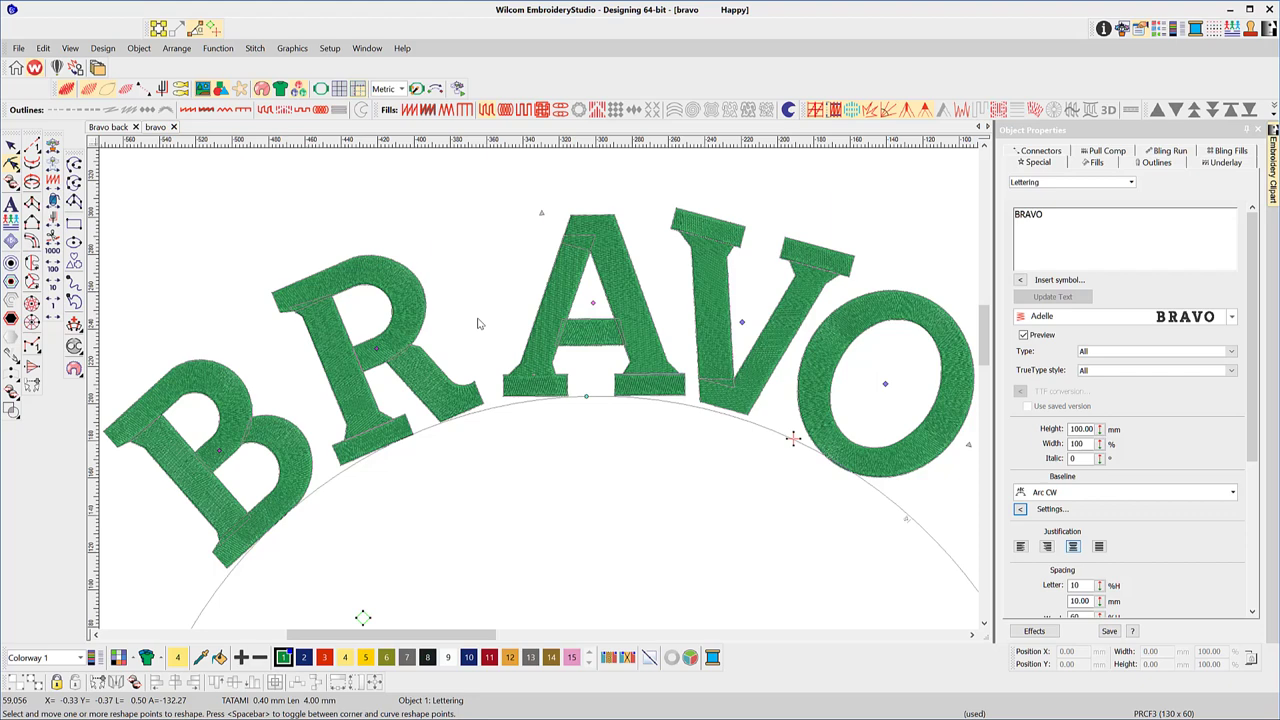
Step: Even out the spacing of the arched BRAVO lettering by moving the A and R toward the B, and the B toward the R
drag(593, 305, 580, 303)
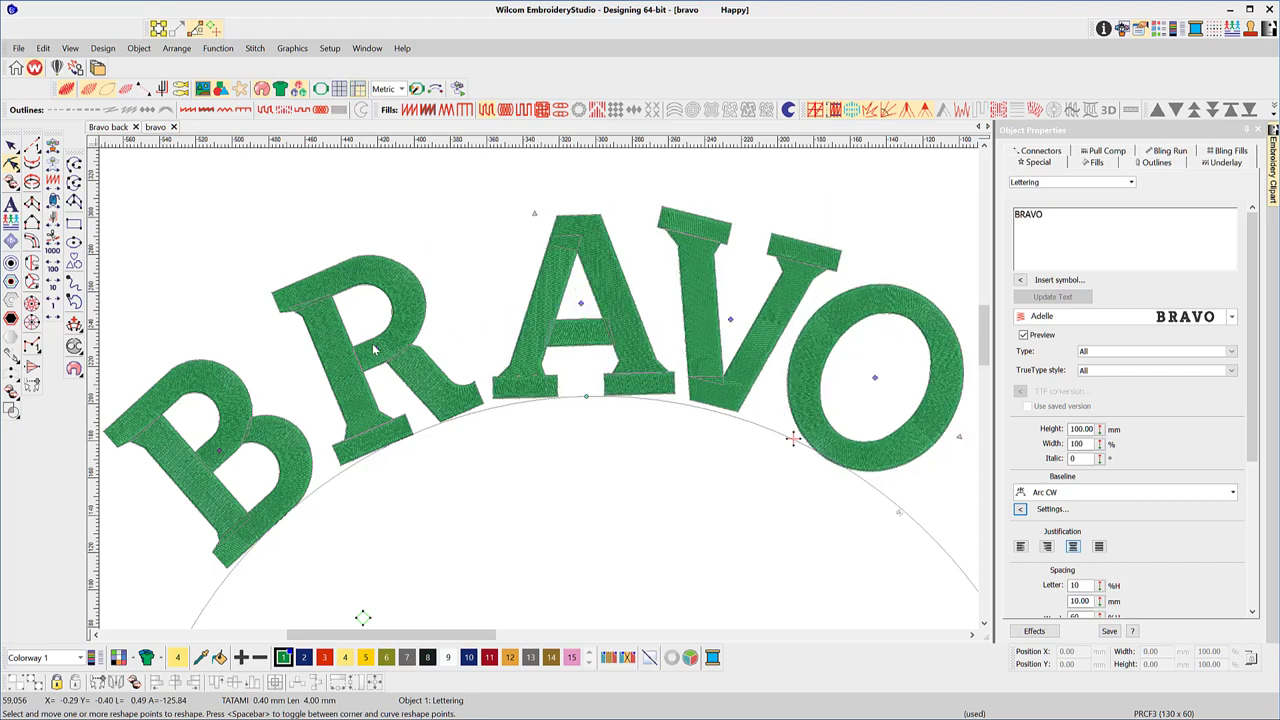
drag(380, 350, 360, 355)
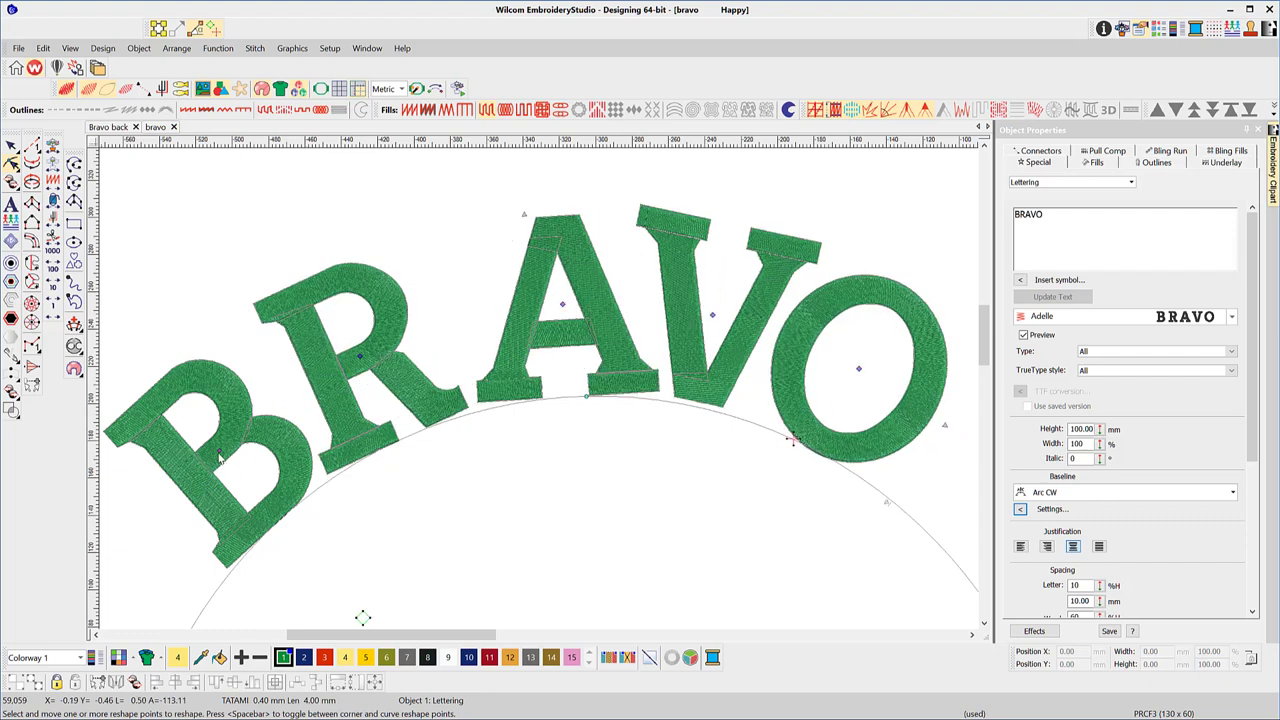
drag(217, 453, 269, 430)
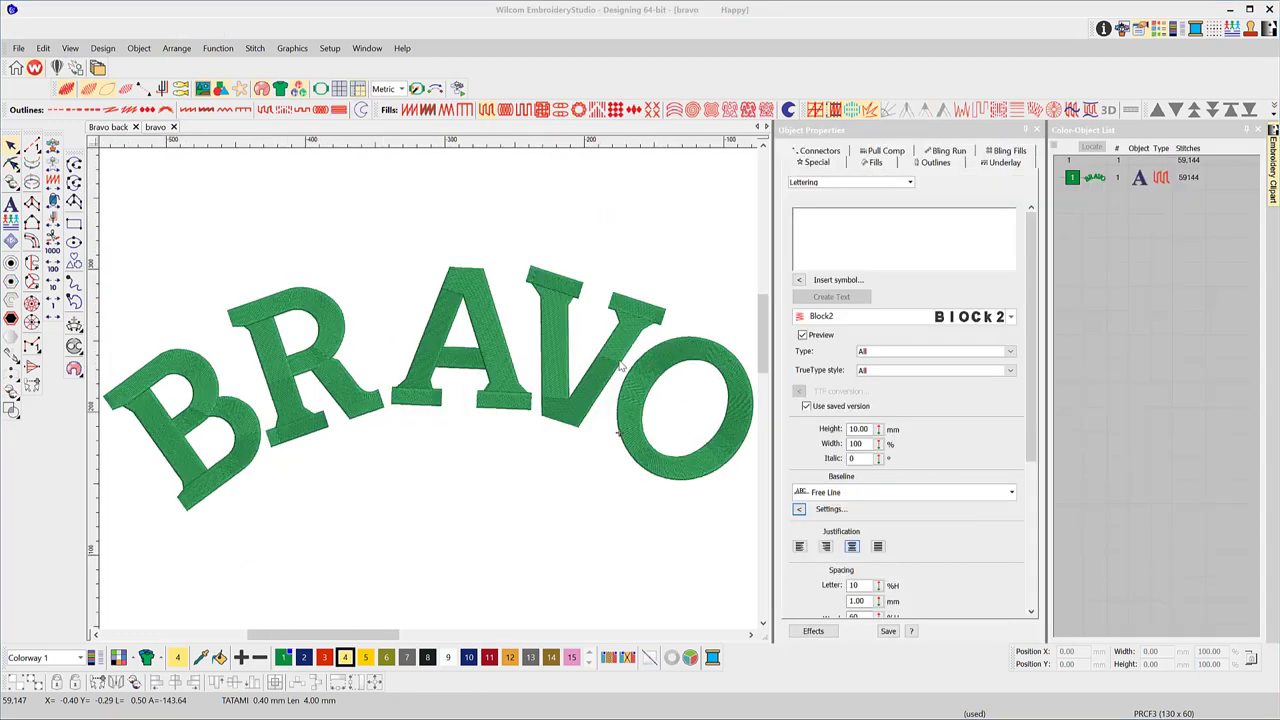
Step: Break apart the arched BRAVO lettering into individual letter objects
click(618, 362)
right_click(620, 365)
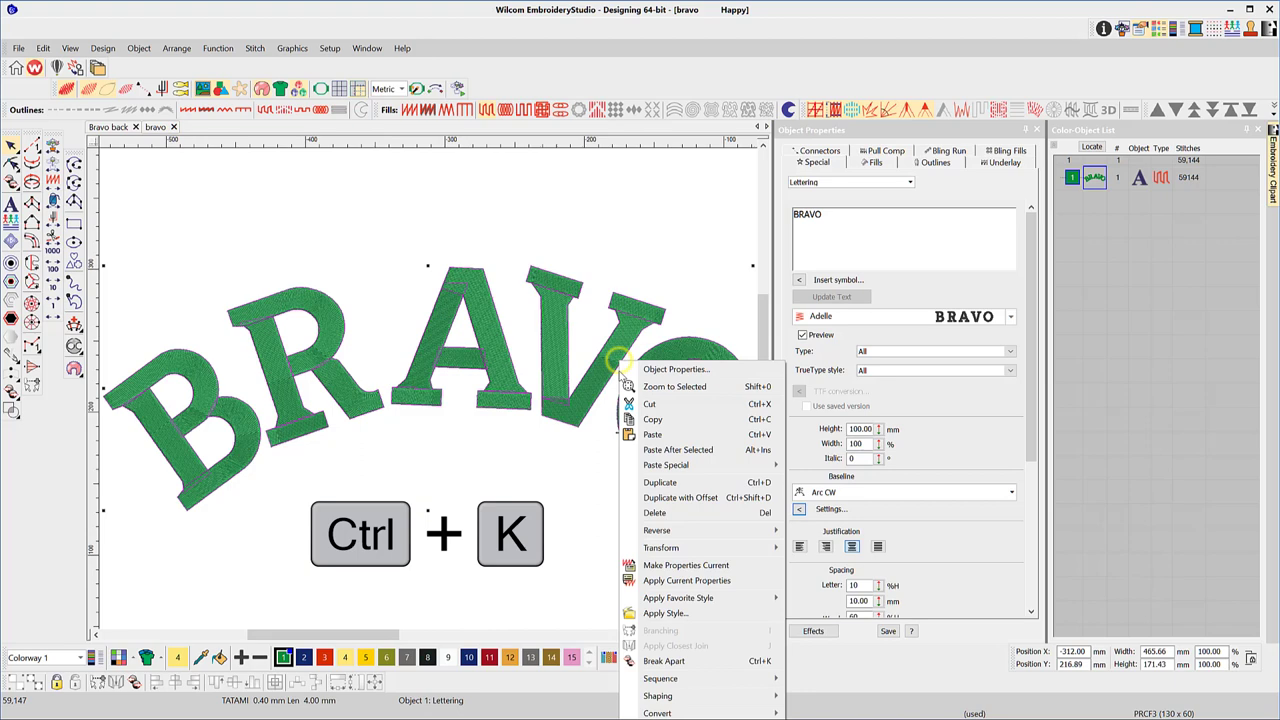
click(662, 661)
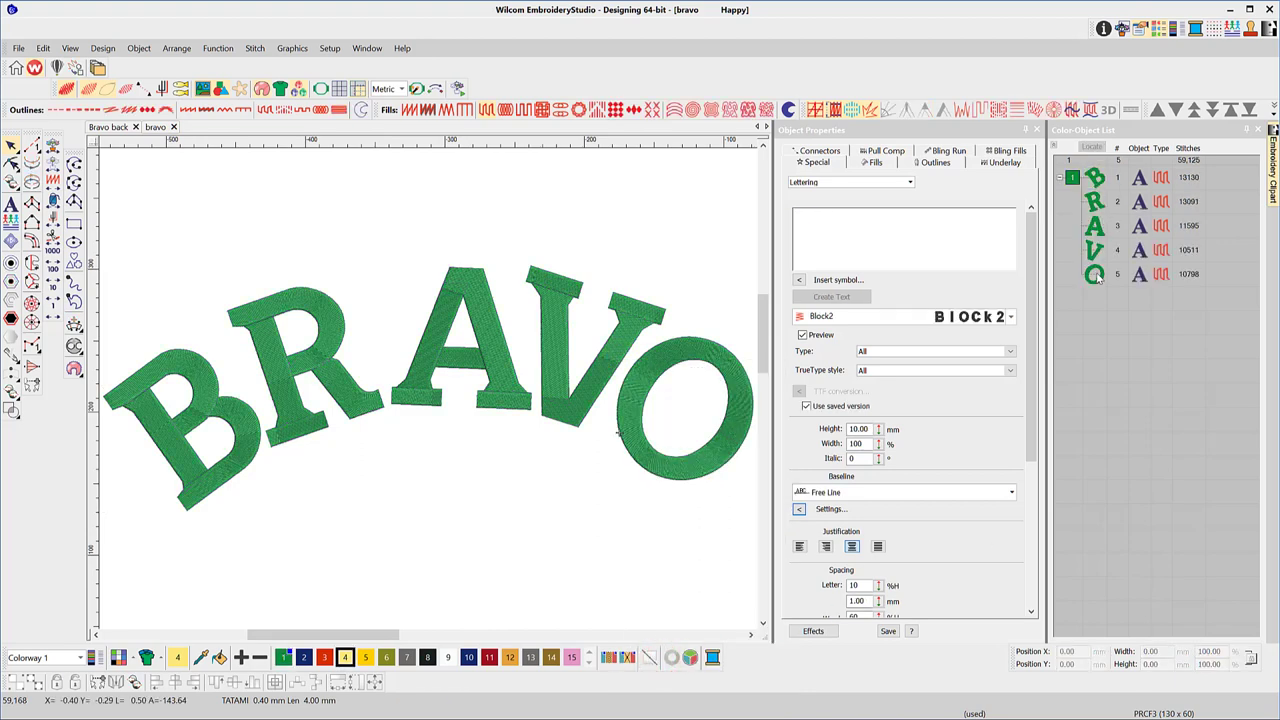
Step: Convert the letter B to a vector object and turn that into a complex fill with a defined stitch angle
click(240, 470)
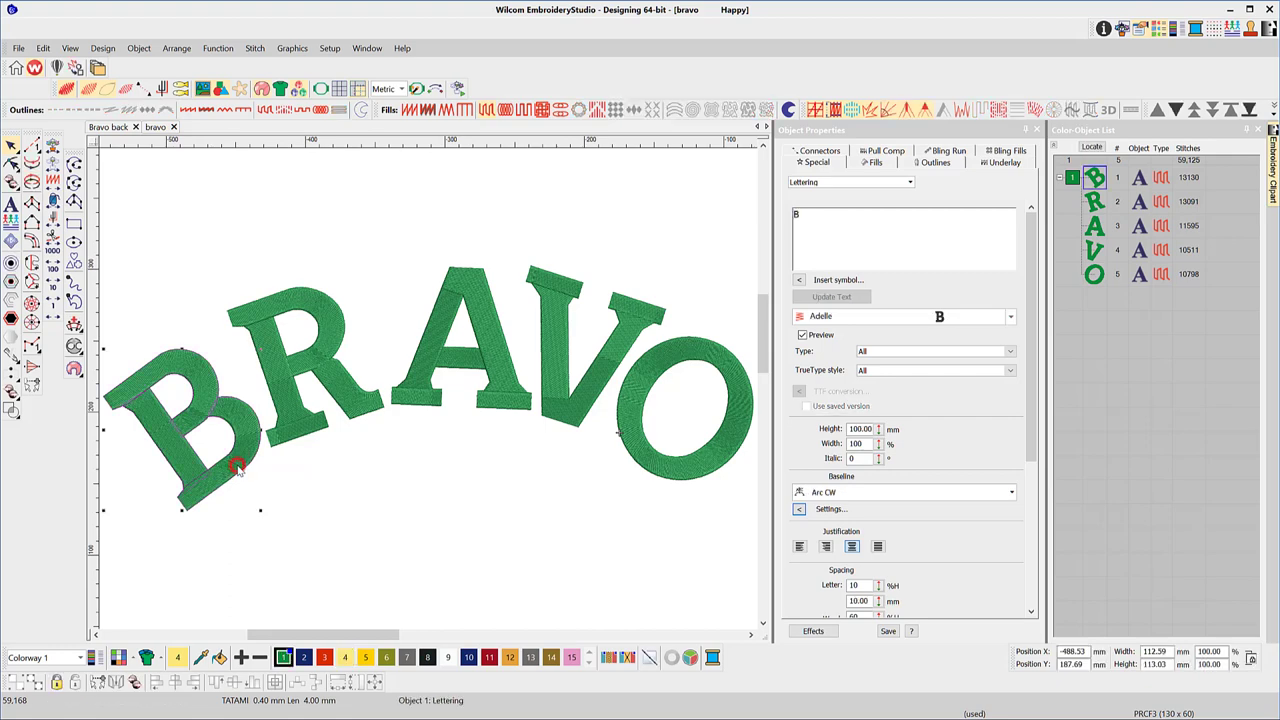
right_click(238, 465)
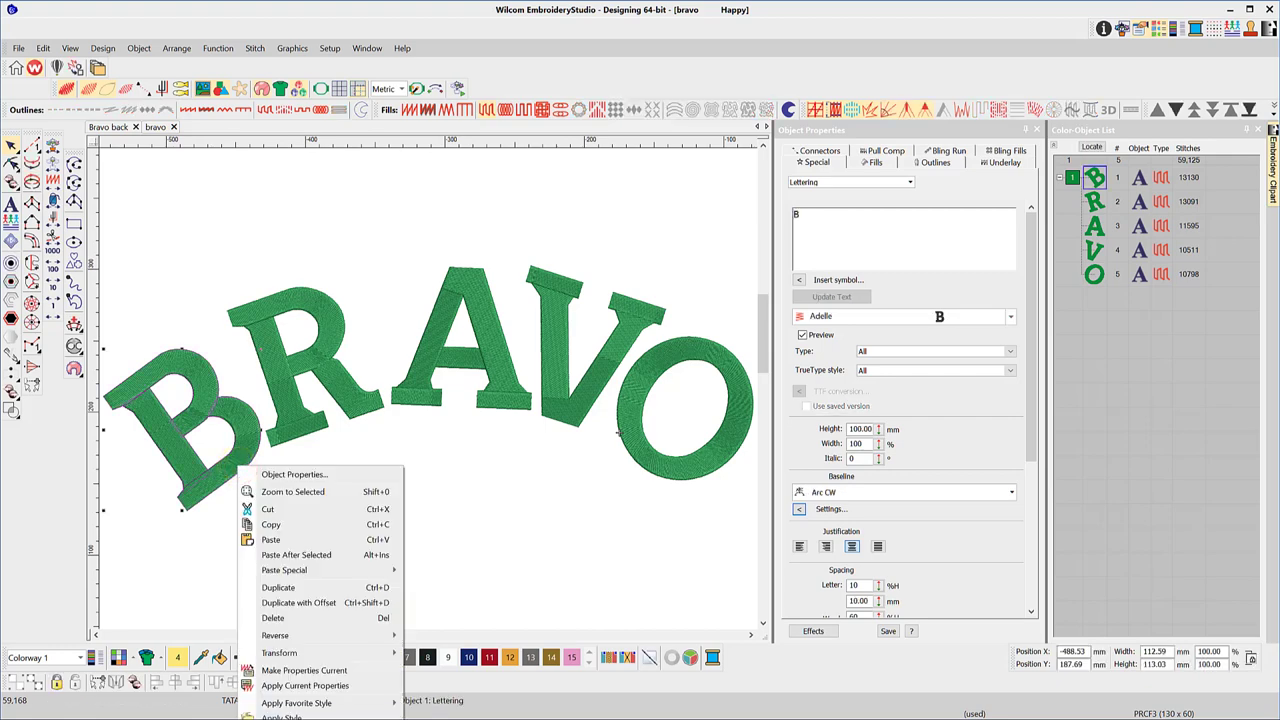
mouse_move(320, 712)
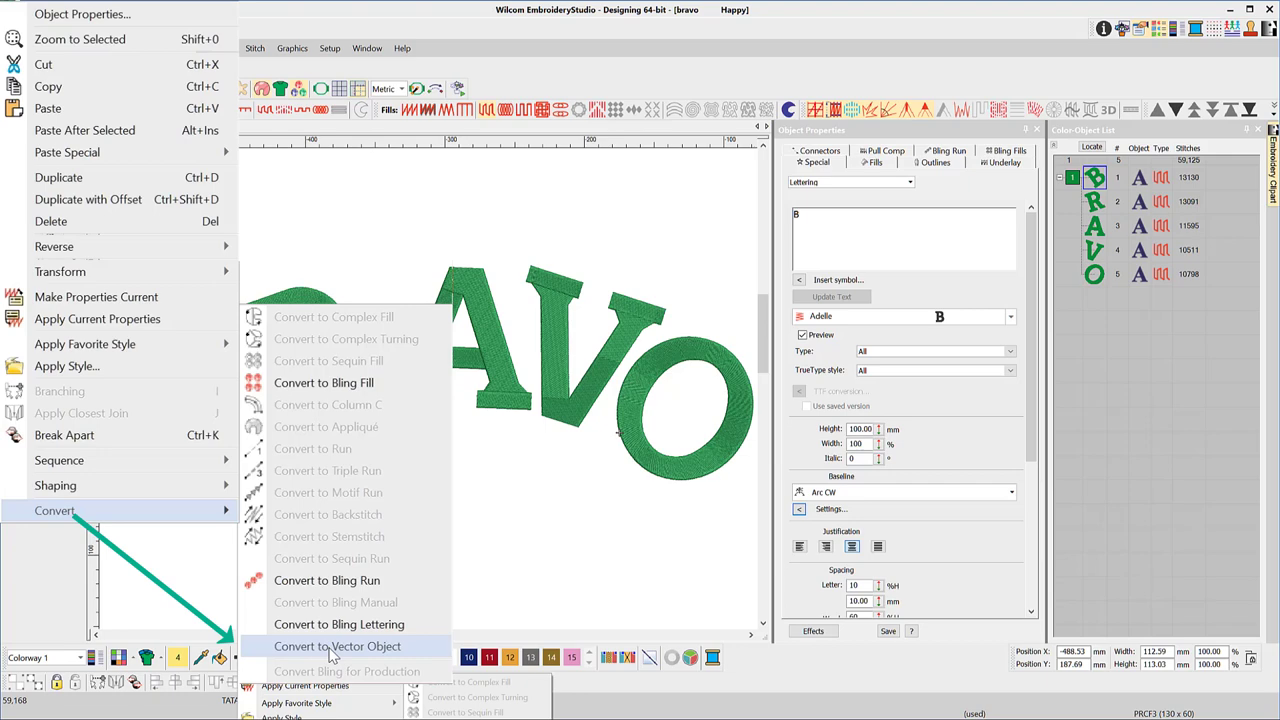
click(332, 647)
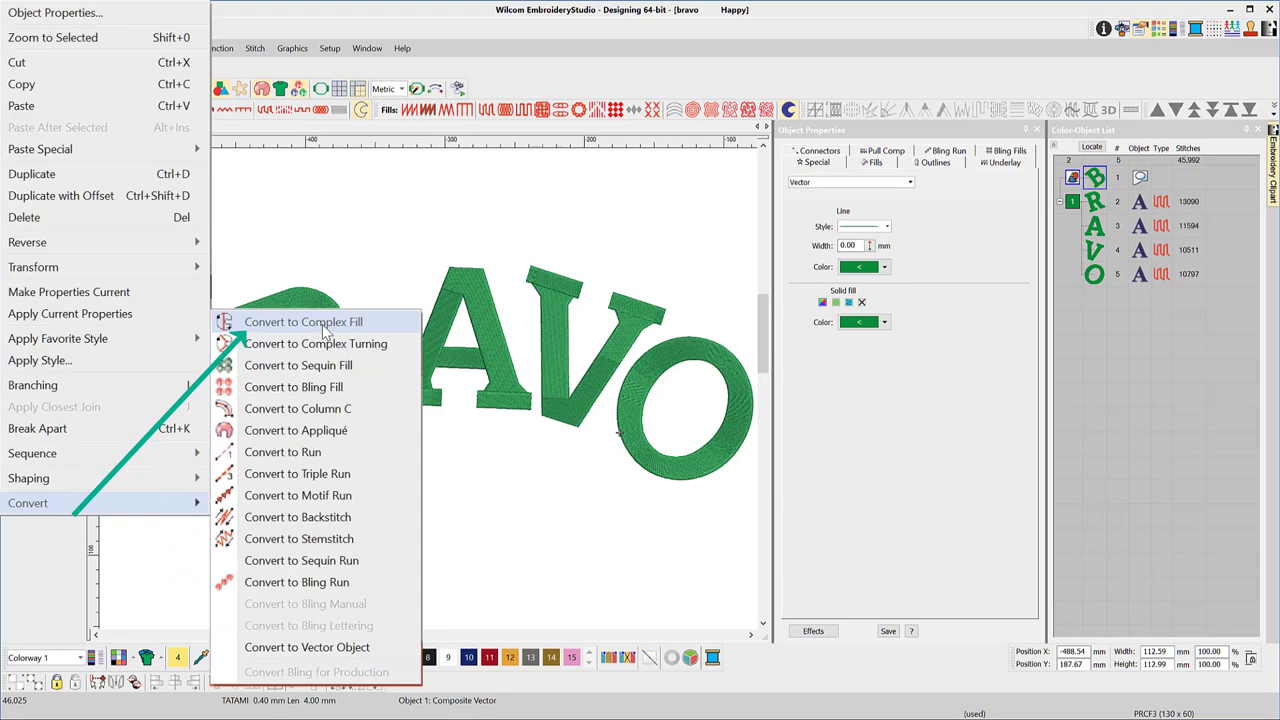
click(322, 330)
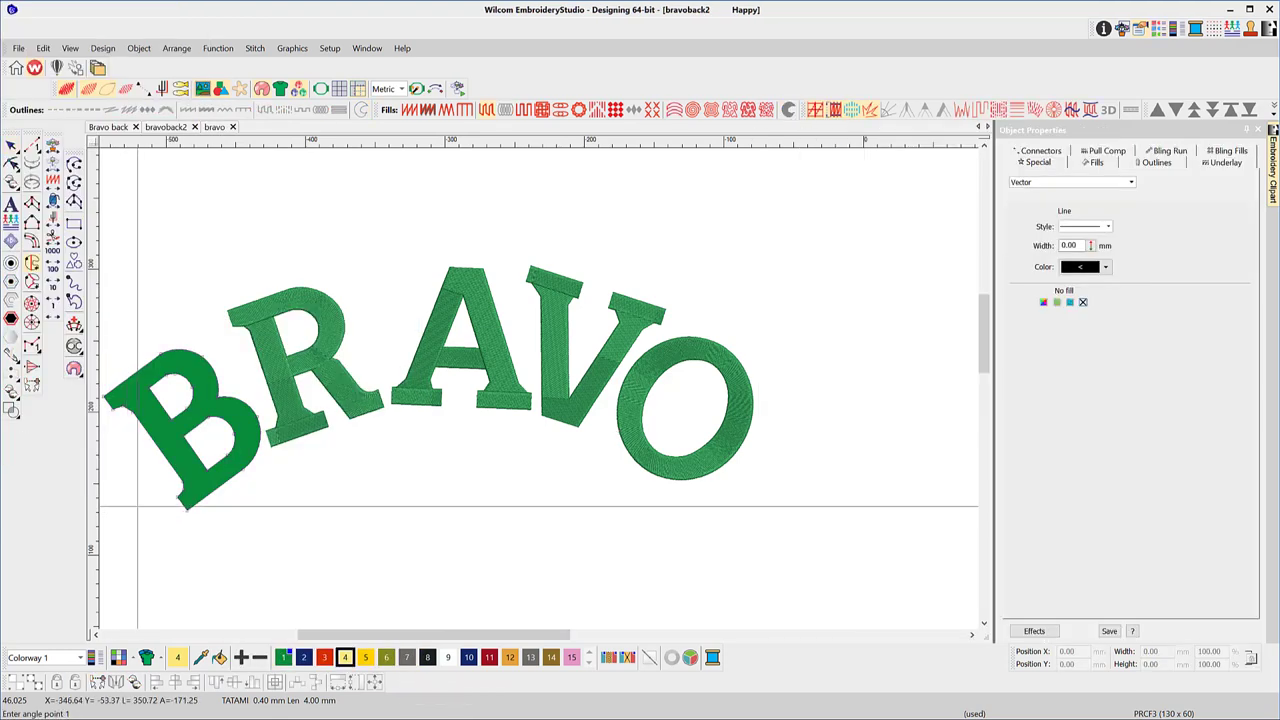
click(145, 495)
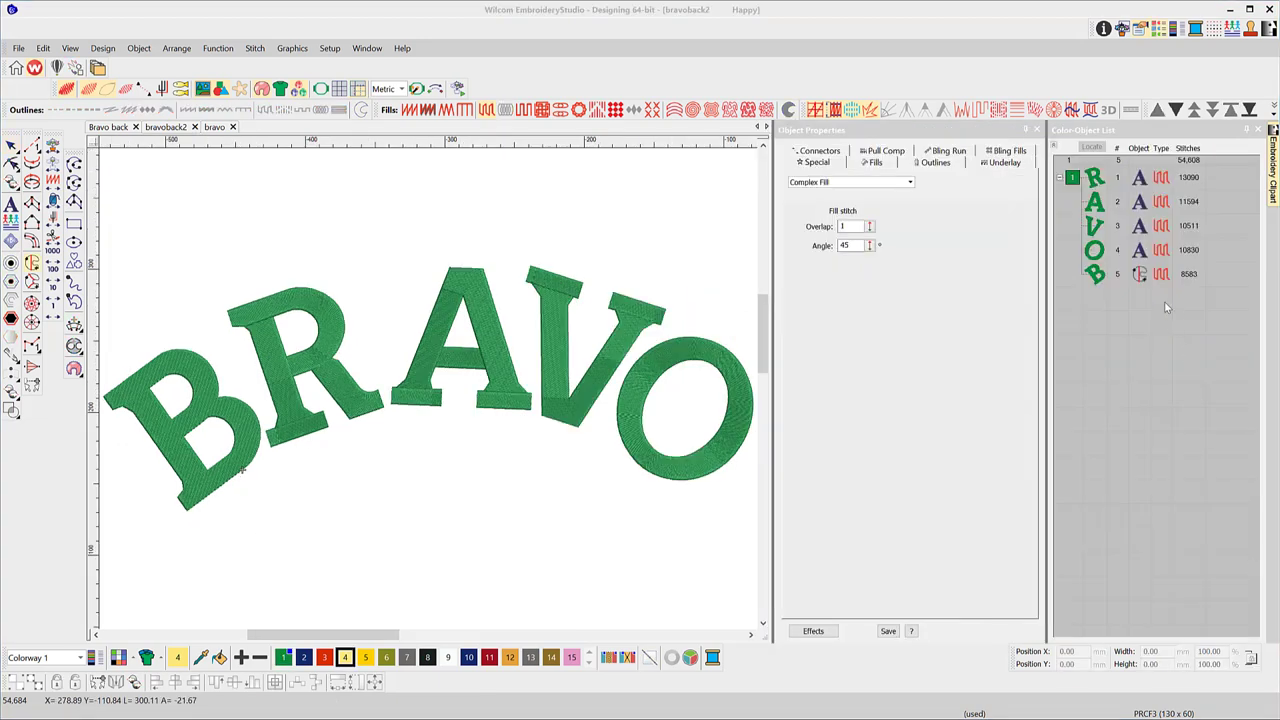
Step: Convert the letters R, A, V and O together to vector objects
click(1097, 180)
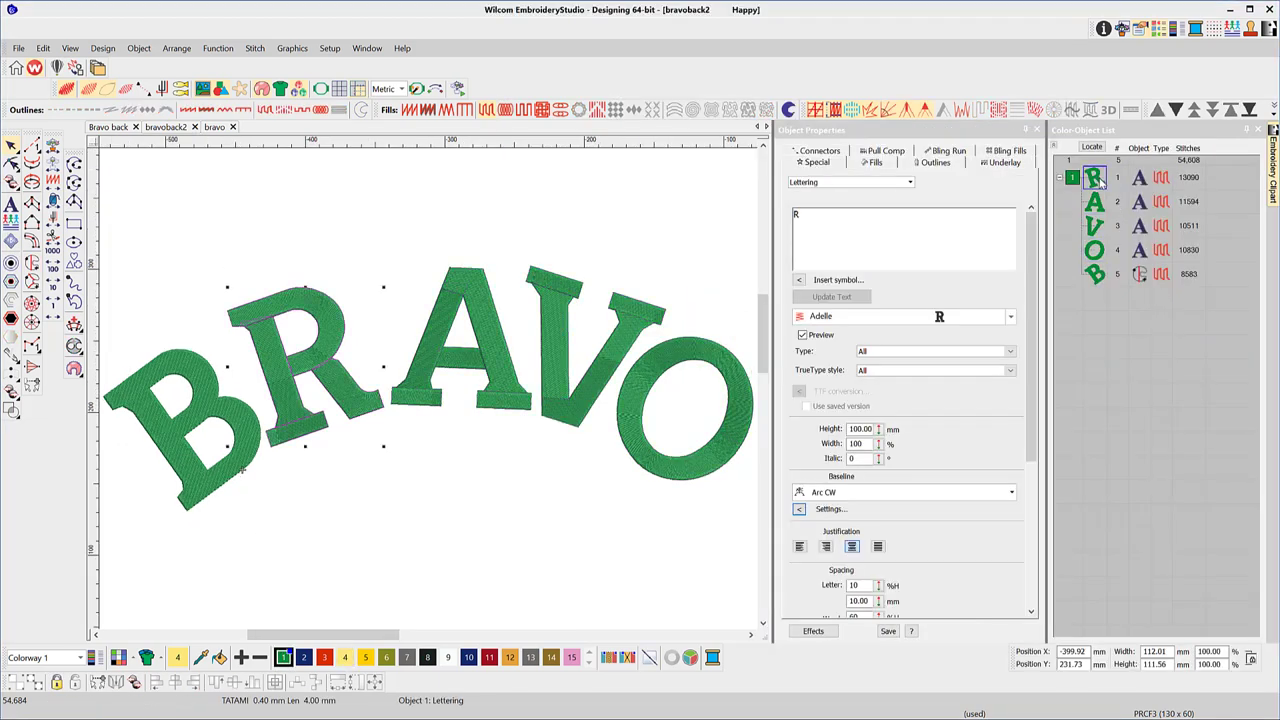
shift+click(1097, 252)
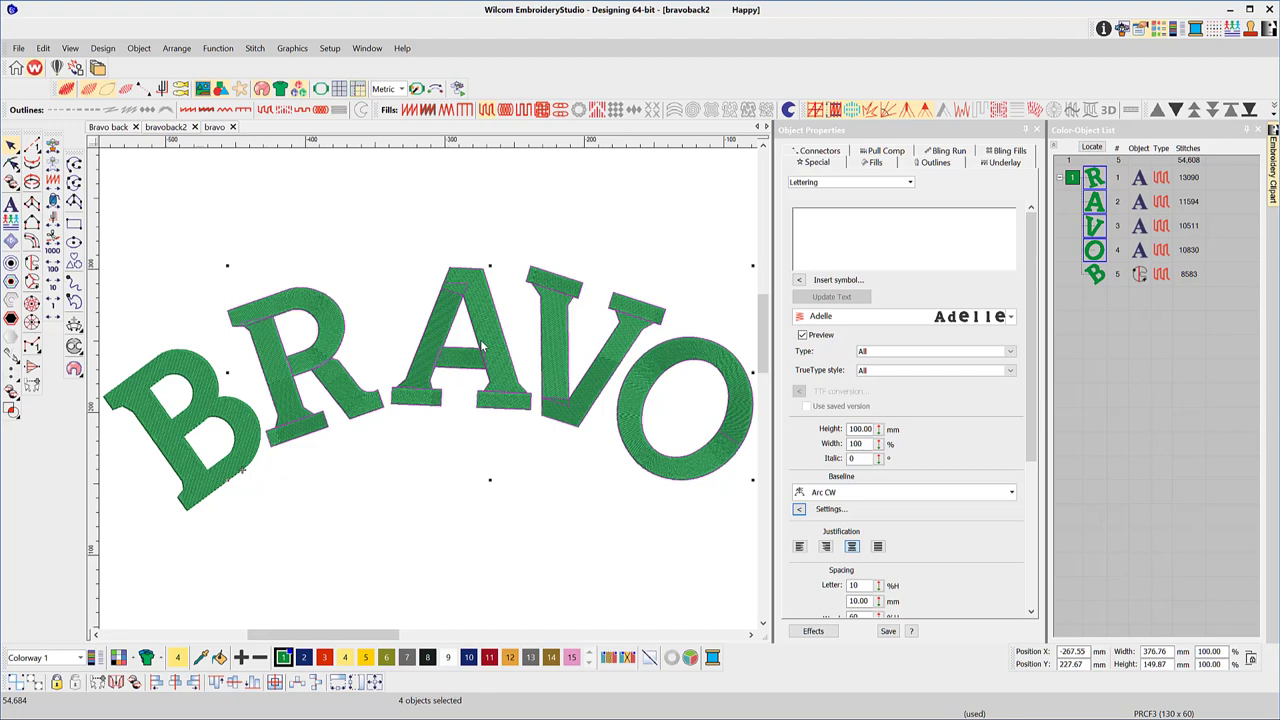
right_click(440, 350)
mouse_move(330, 531)
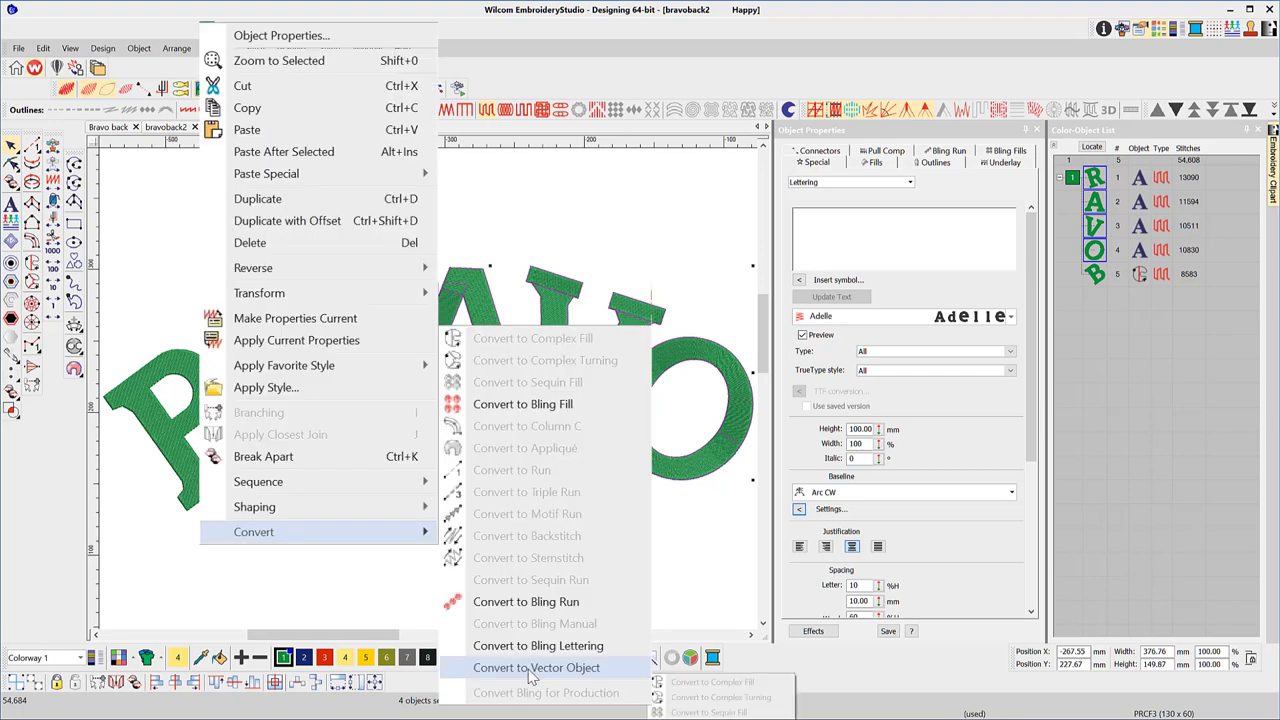
click(536, 667)
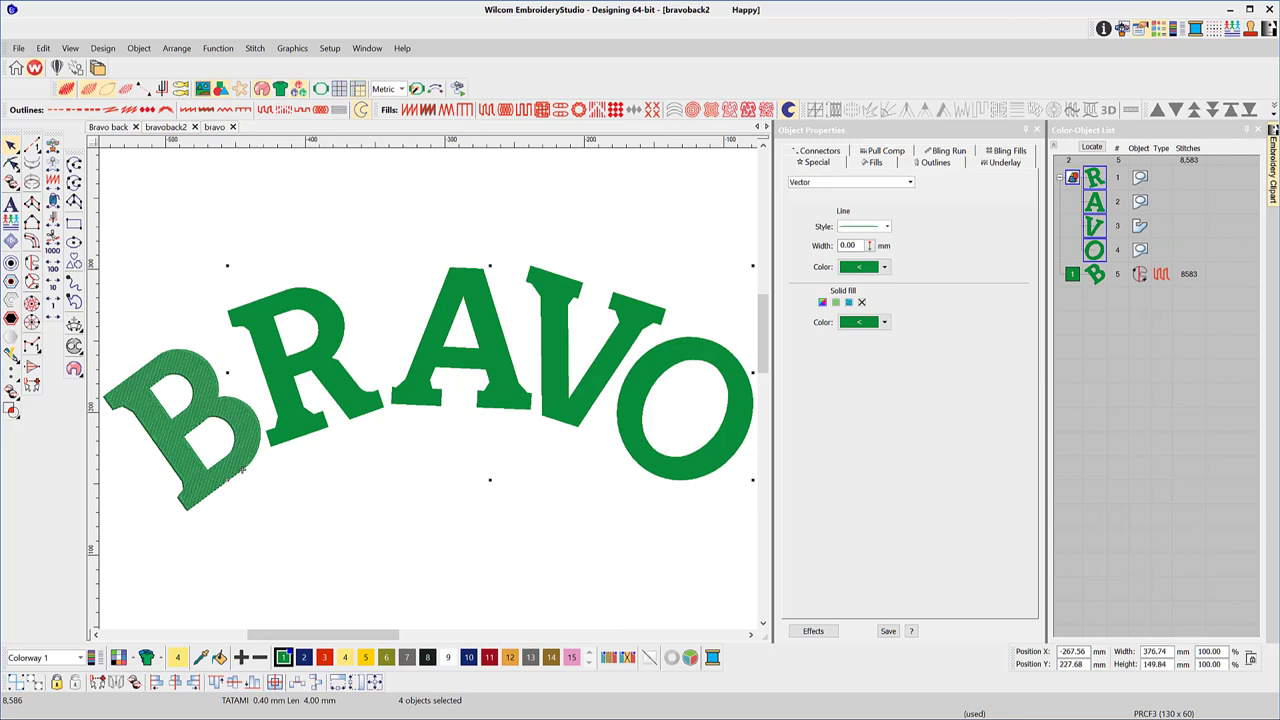
click(467, 212)
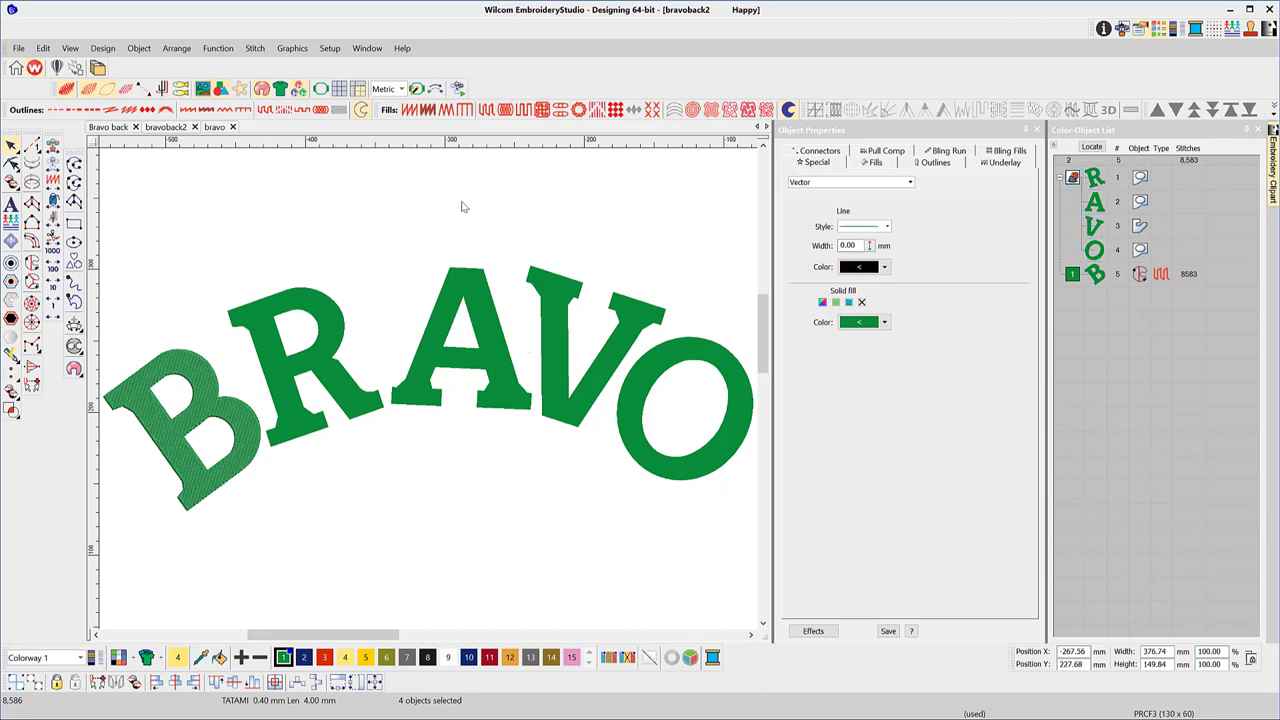
Step: Convert the vector letter R to a complex fill and define its stitch angle with a diagonal line across the letter
click(336, 364)
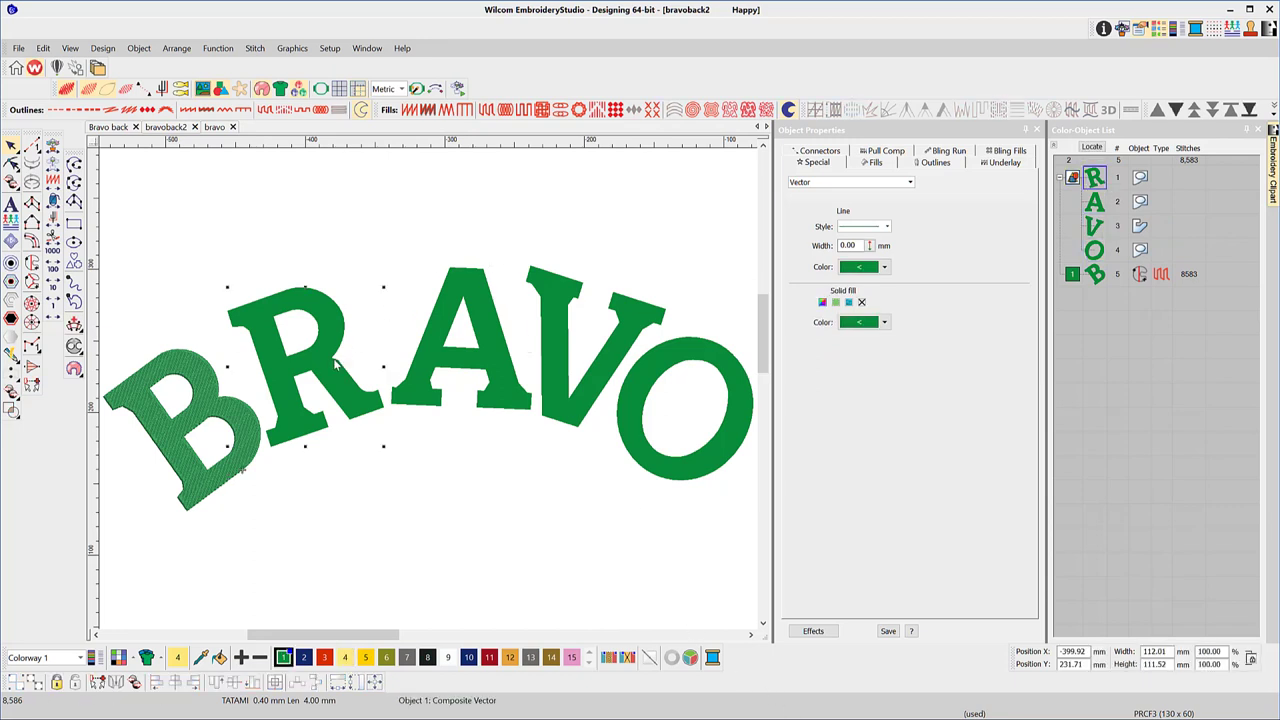
click(31, 263)
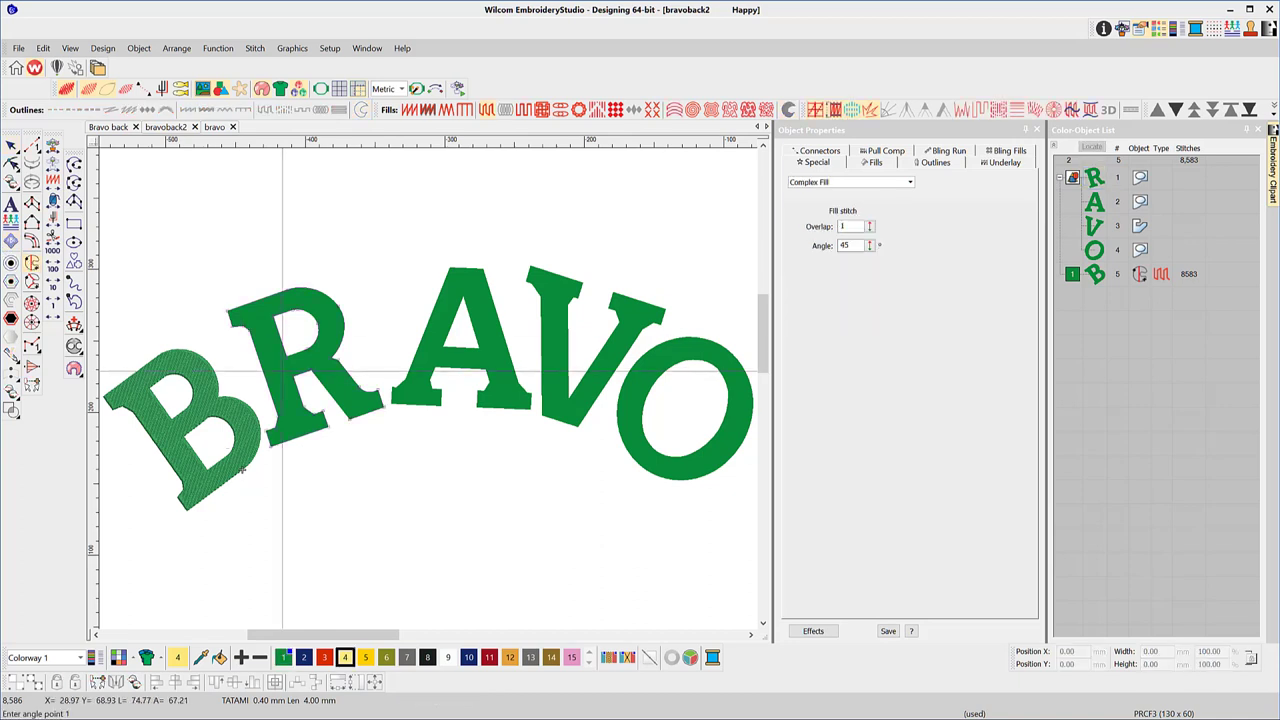
click(263, 375)
click(352, 303)
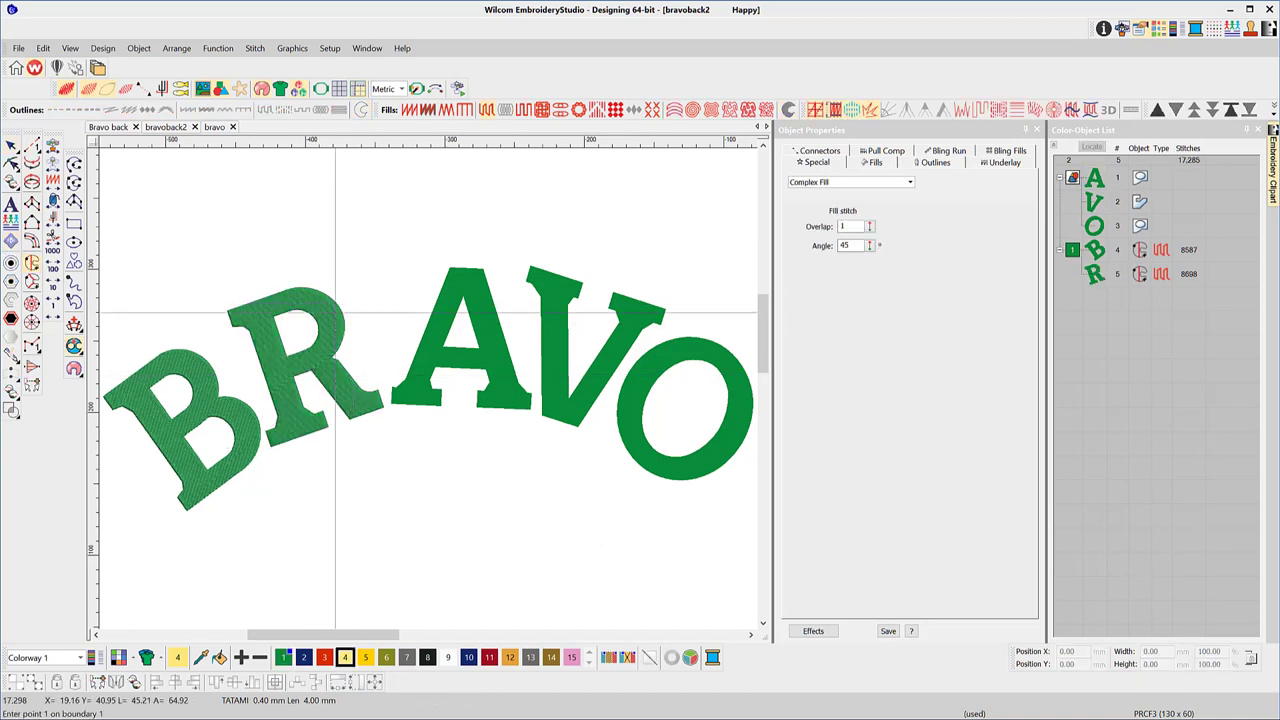
key(Escape)
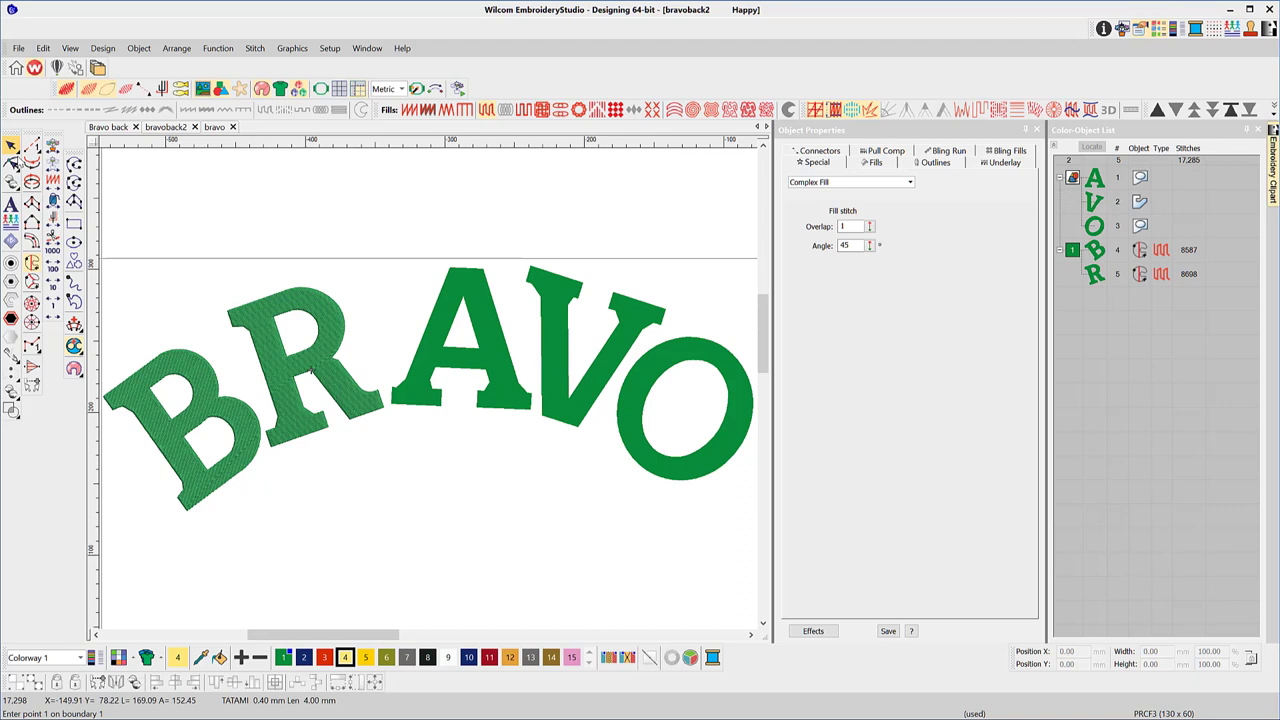
Step: Convert the vector letter A to a complex fill with a horizontal stitch-angle line across the letter
click(420, 364)
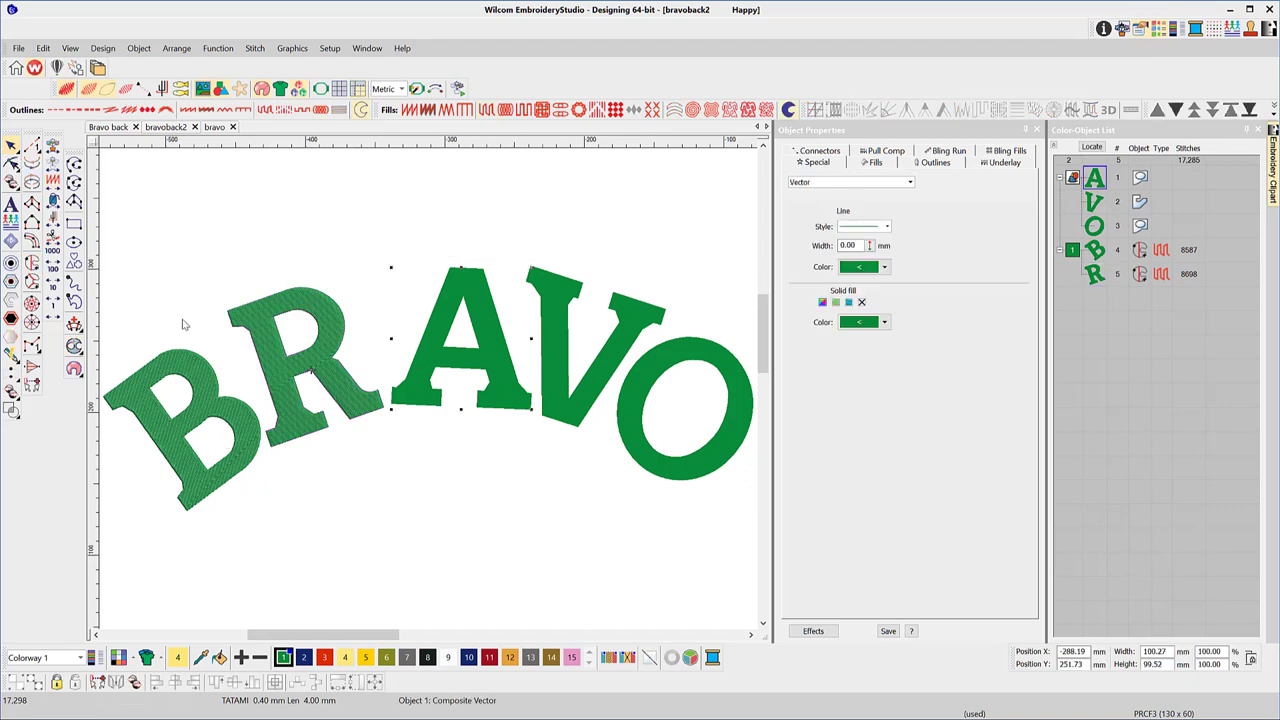
click(31, 263)
click(399, 331)
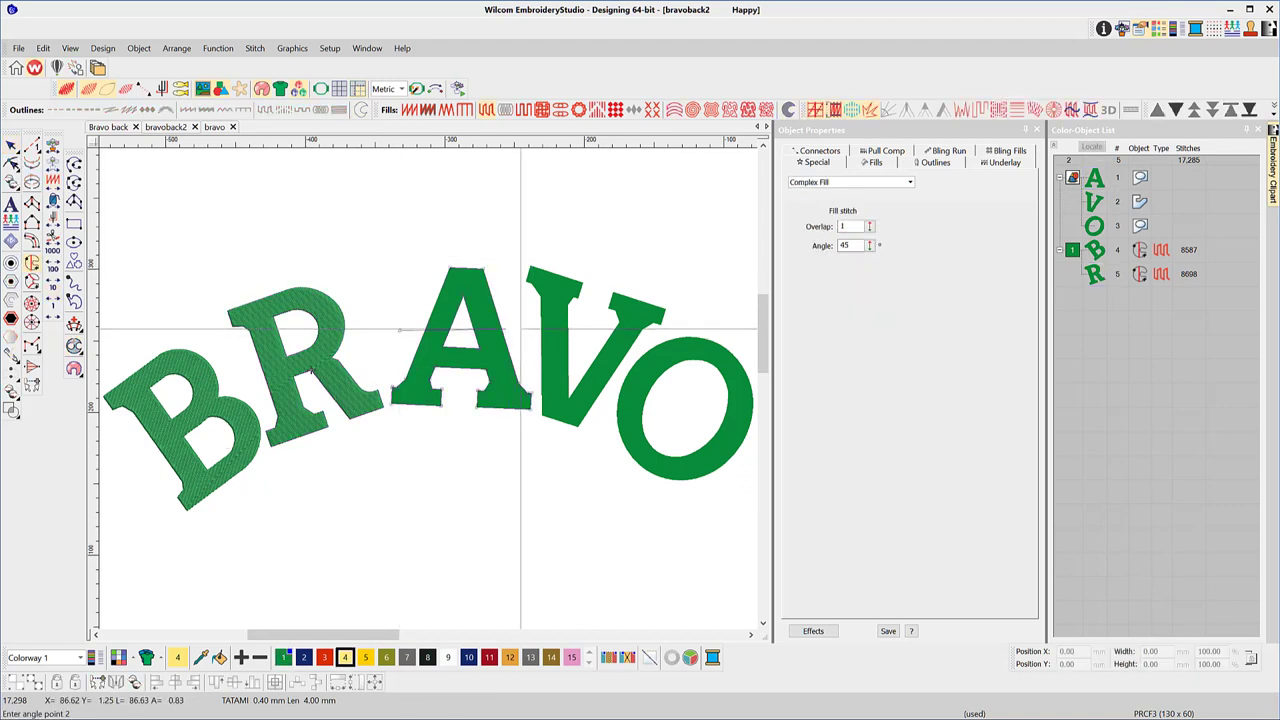
click(521, 328)
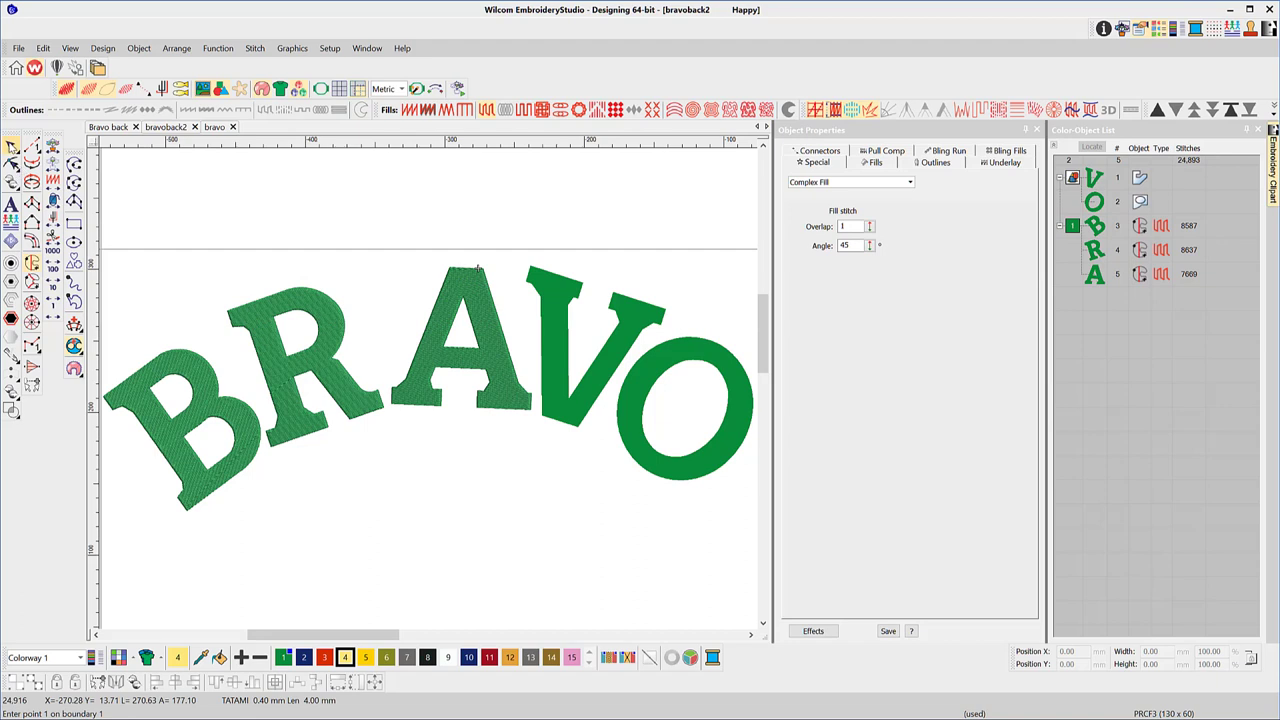
Step: Convert the vector letter V to a complex fill and define its stitch angle with a horizontal line across it
click(12, 143)
click(31, 263)
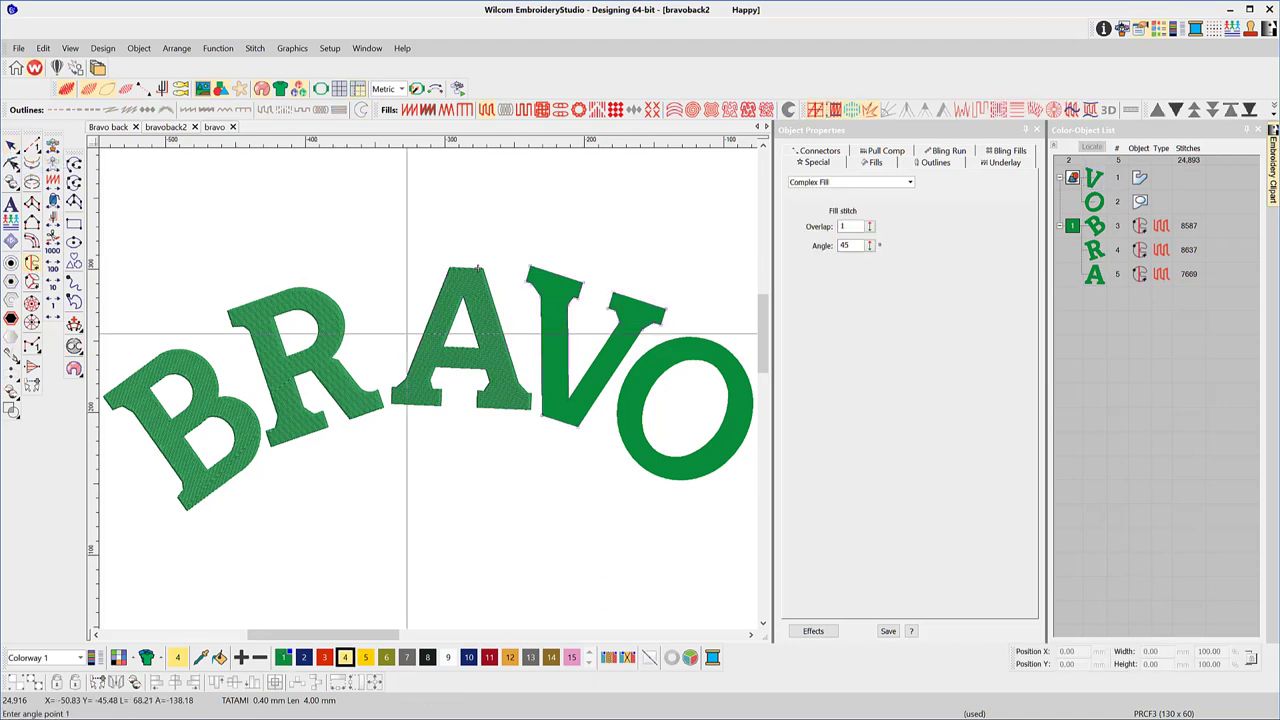
click(523, 331)
click(657, 331)
Step: Convert the vector letter O to a complex fill and define its stitch angle
click(33, 263)
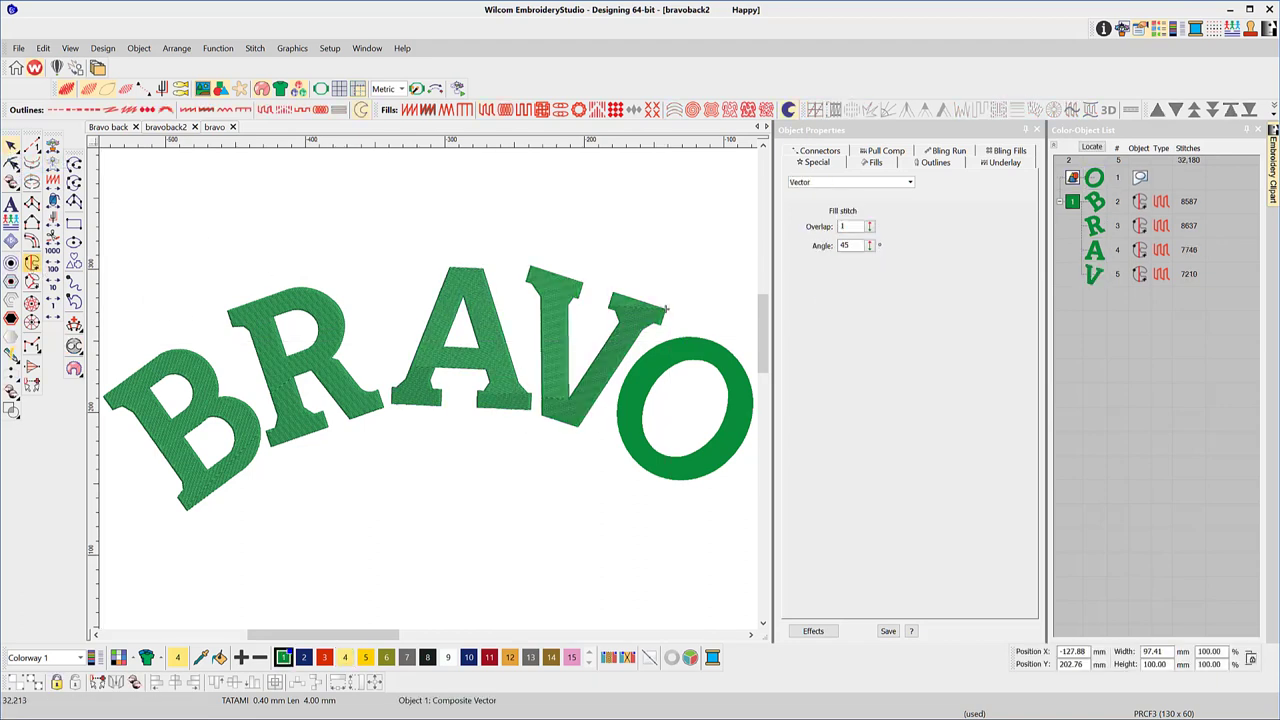
click(614, 390)
click(596, 372)
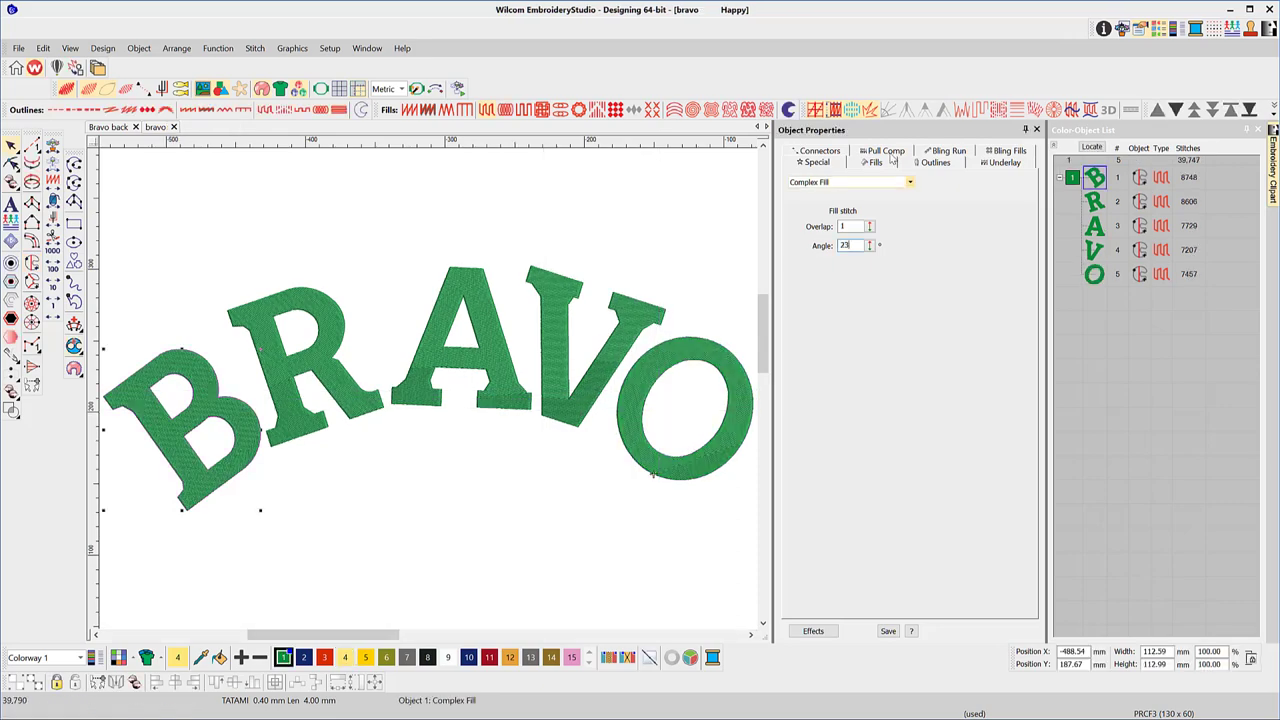
Step: Set offset fraction B of the letter B's Tatami fill to 0.66
click(885, 158)
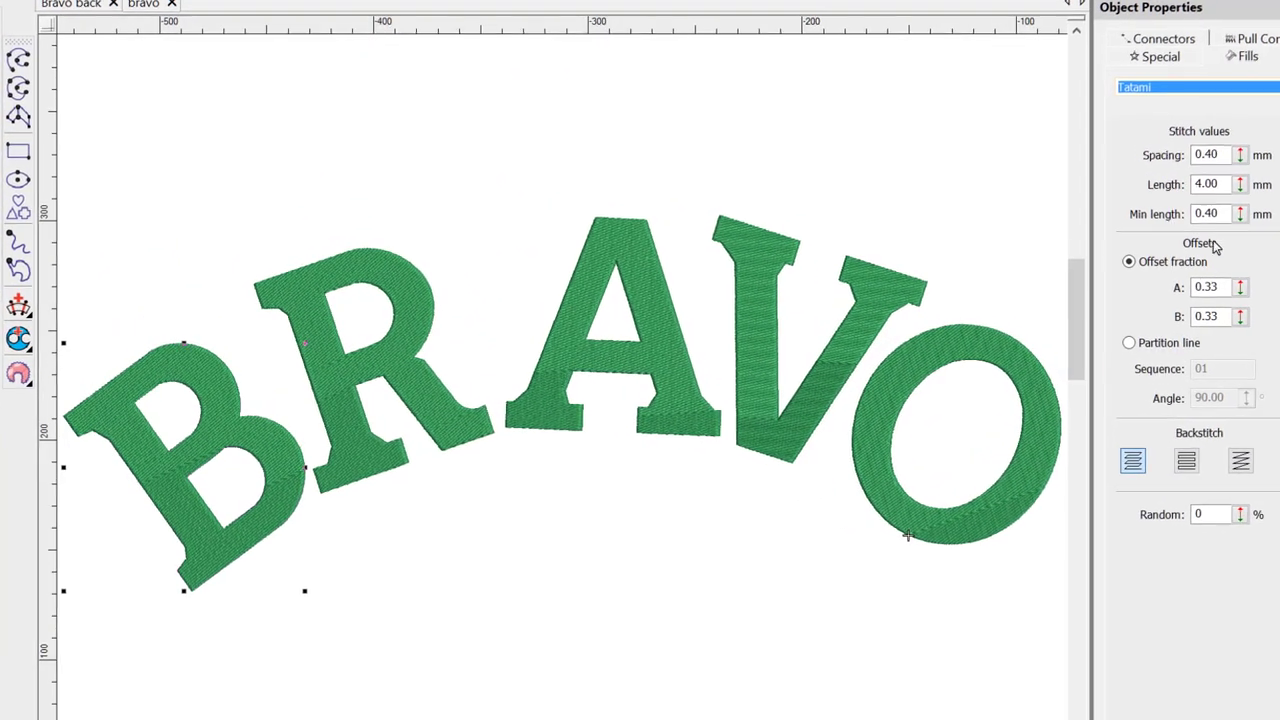
double_click(1210, 316)
text(0.6)
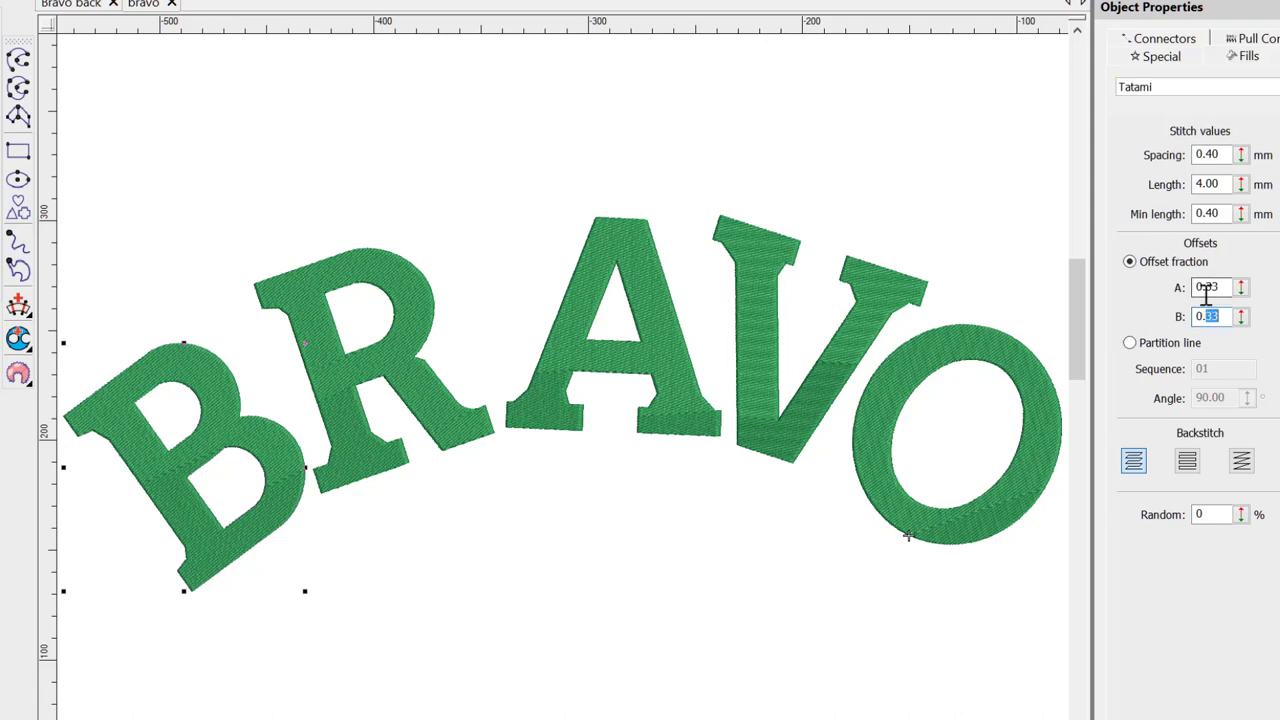
text(6)
key(Return)
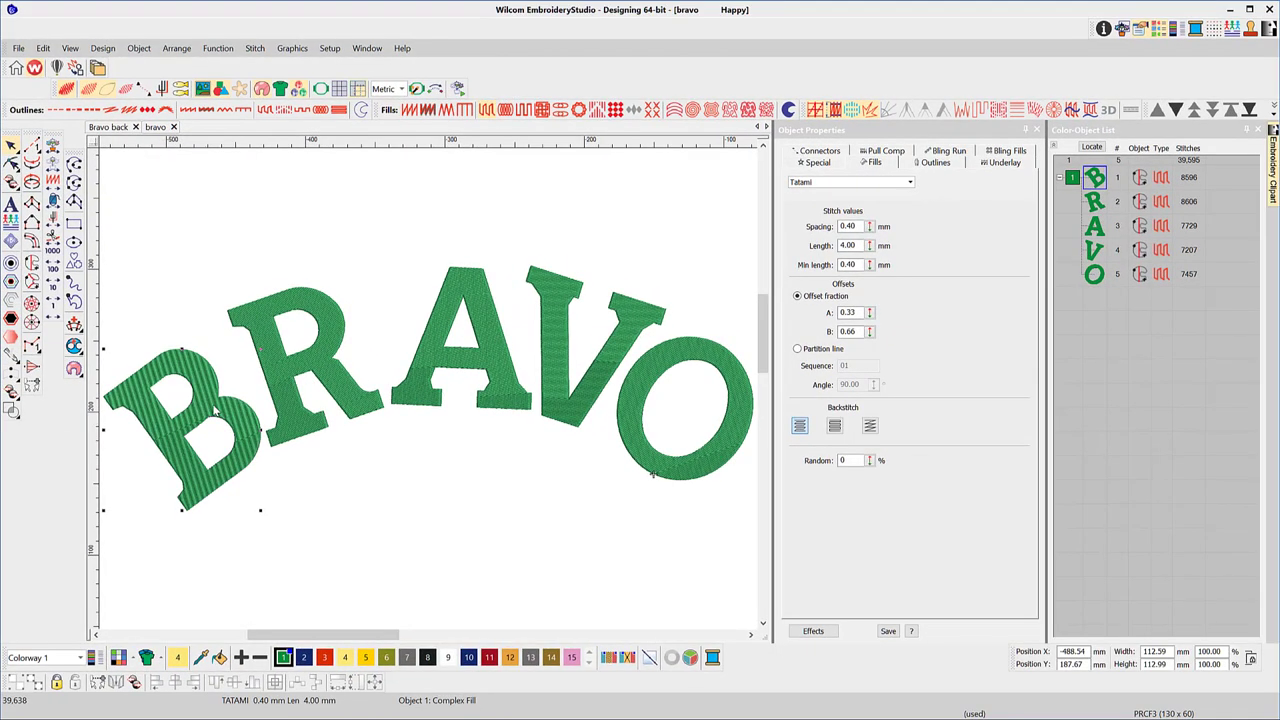
Step: Make the letter B's properties current and apply them to the letters R, A, V and O
right_click(232, 429)
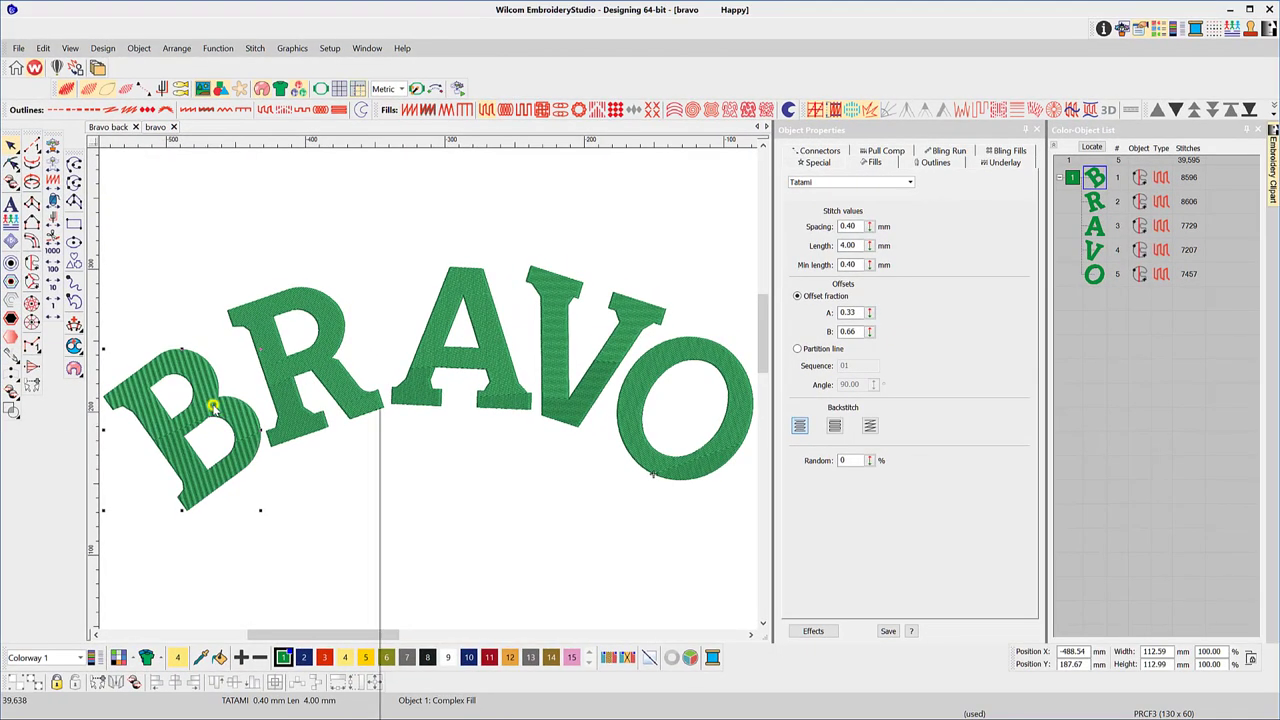
right_click(213, 407)
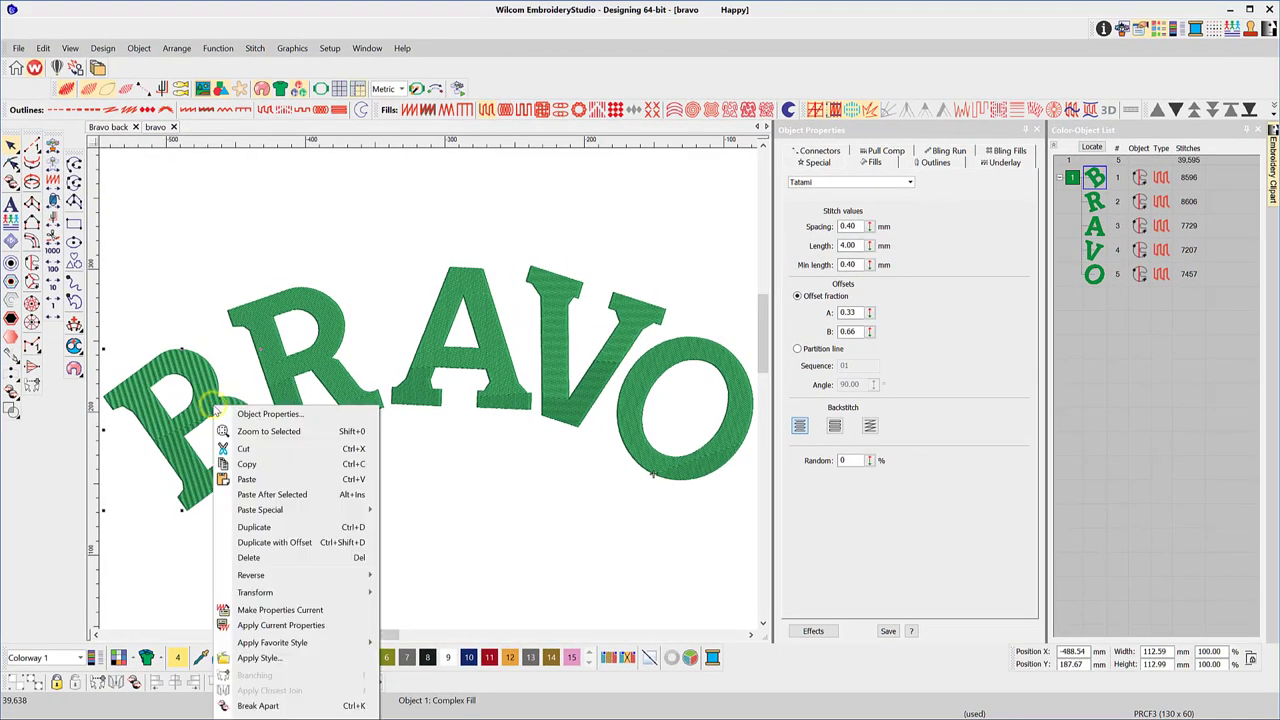
click(288, 610)
click(289, 386)
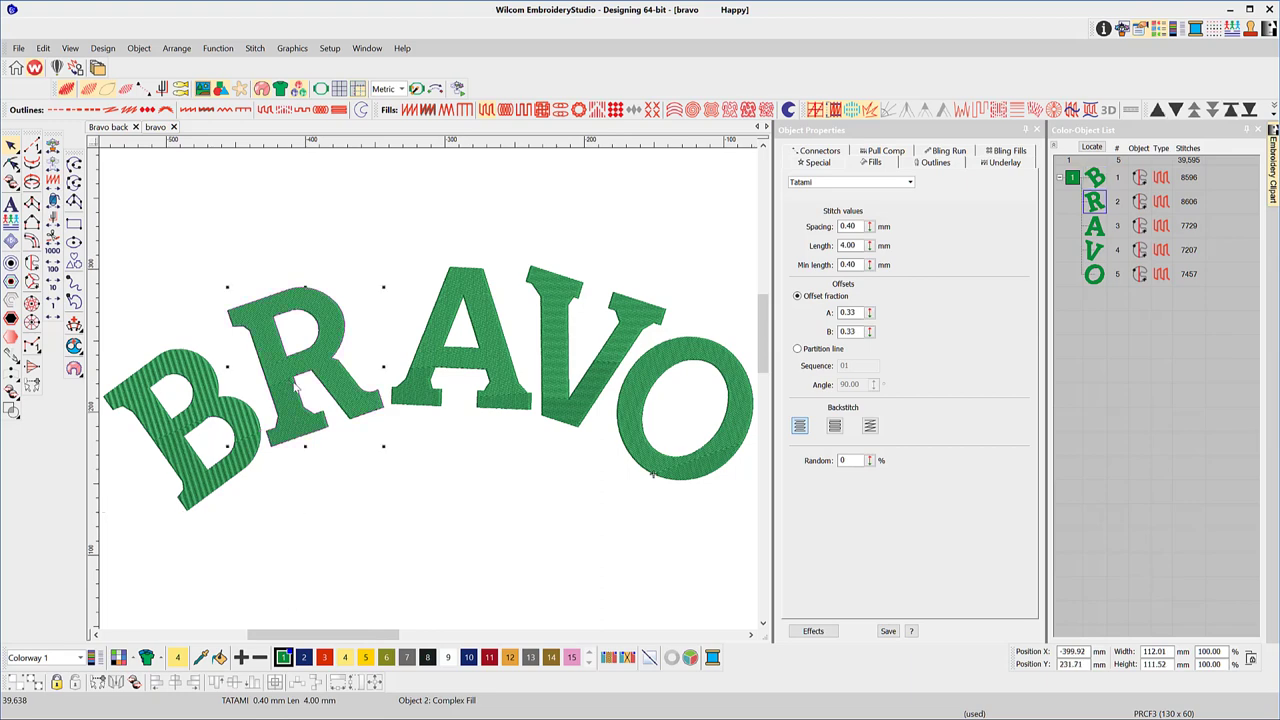
shift+click(632, 444)
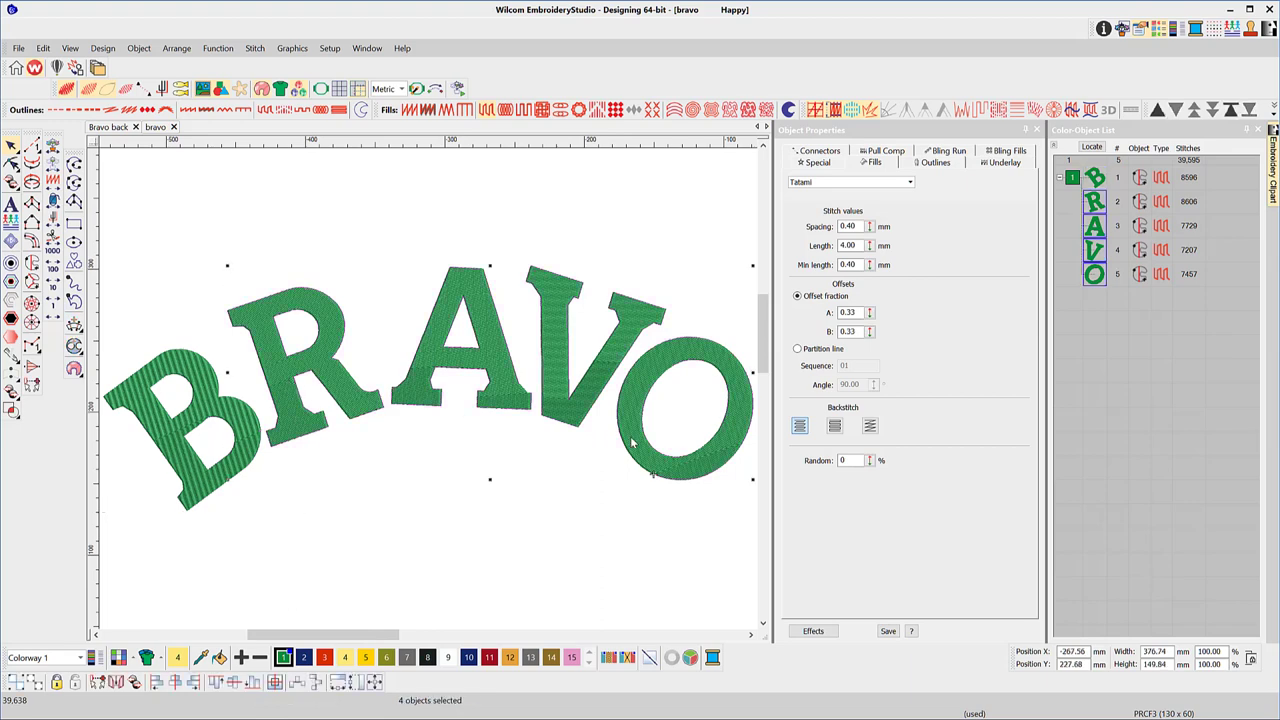
right_click(487, 341)
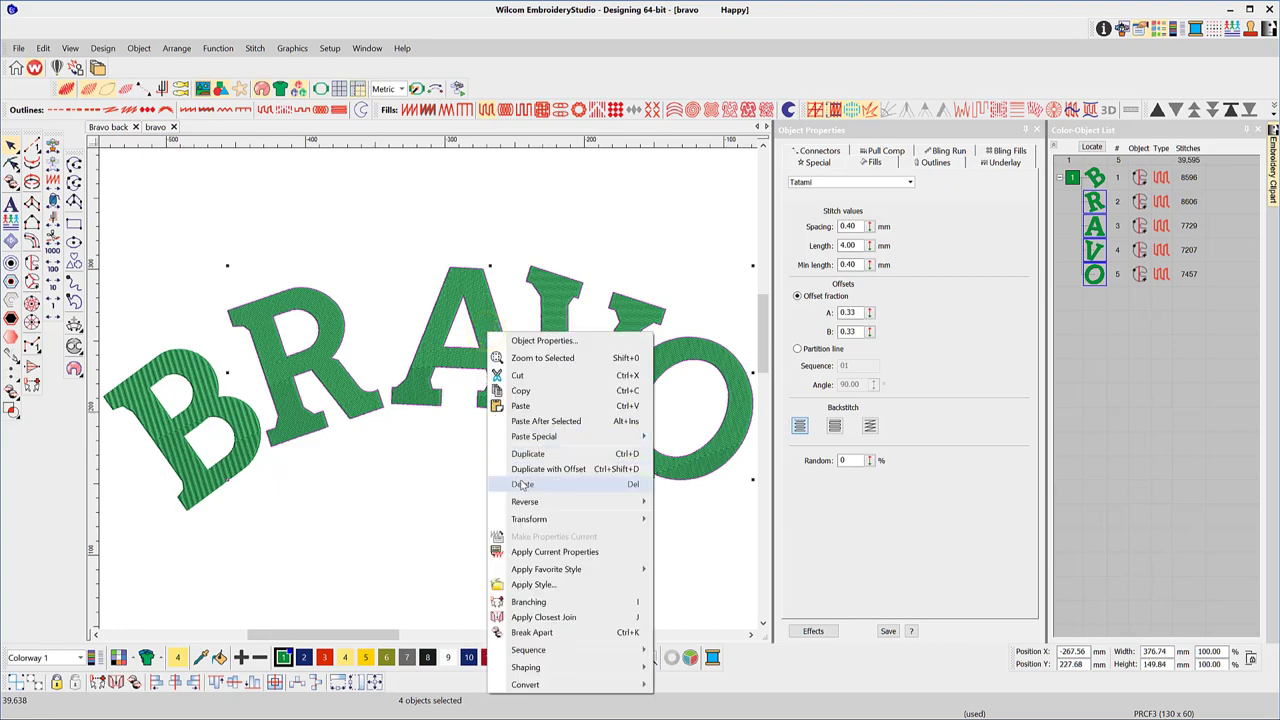
click(547, 557)
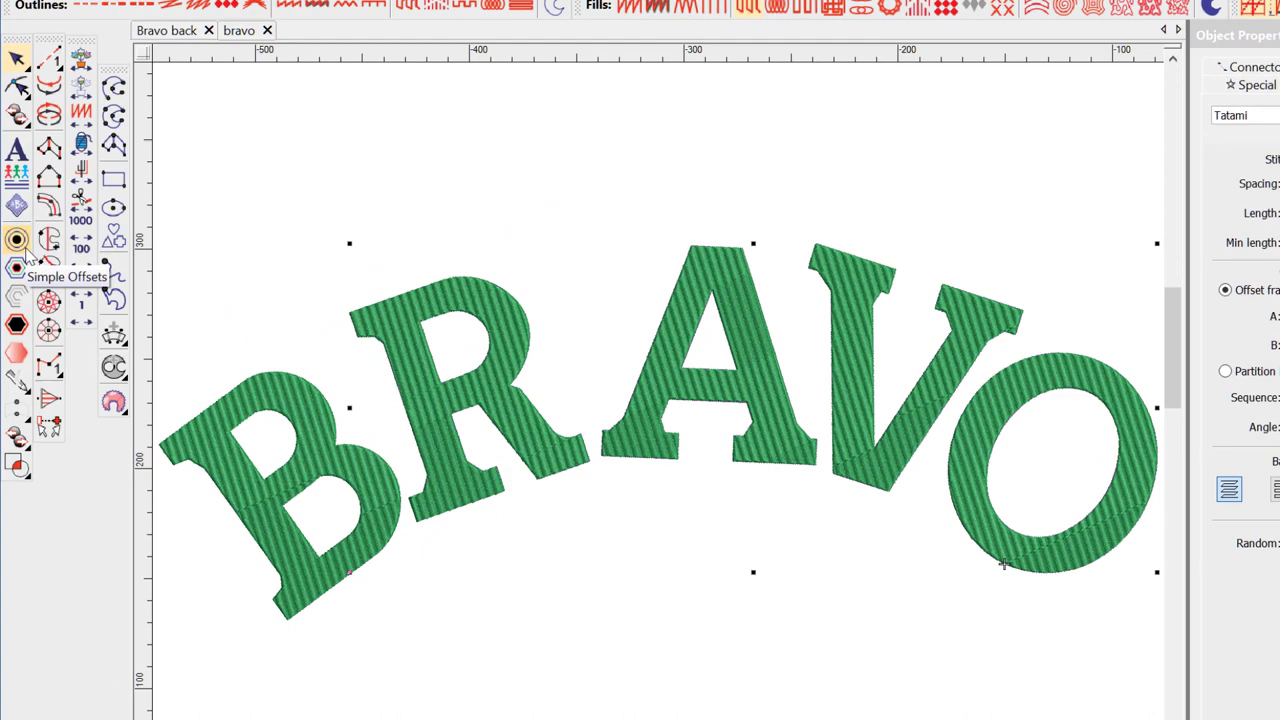
Step: Create one Satin Column C simple offset at 0.00 mm spacing around the five letters, including holes, and delete it
click(24, 241)
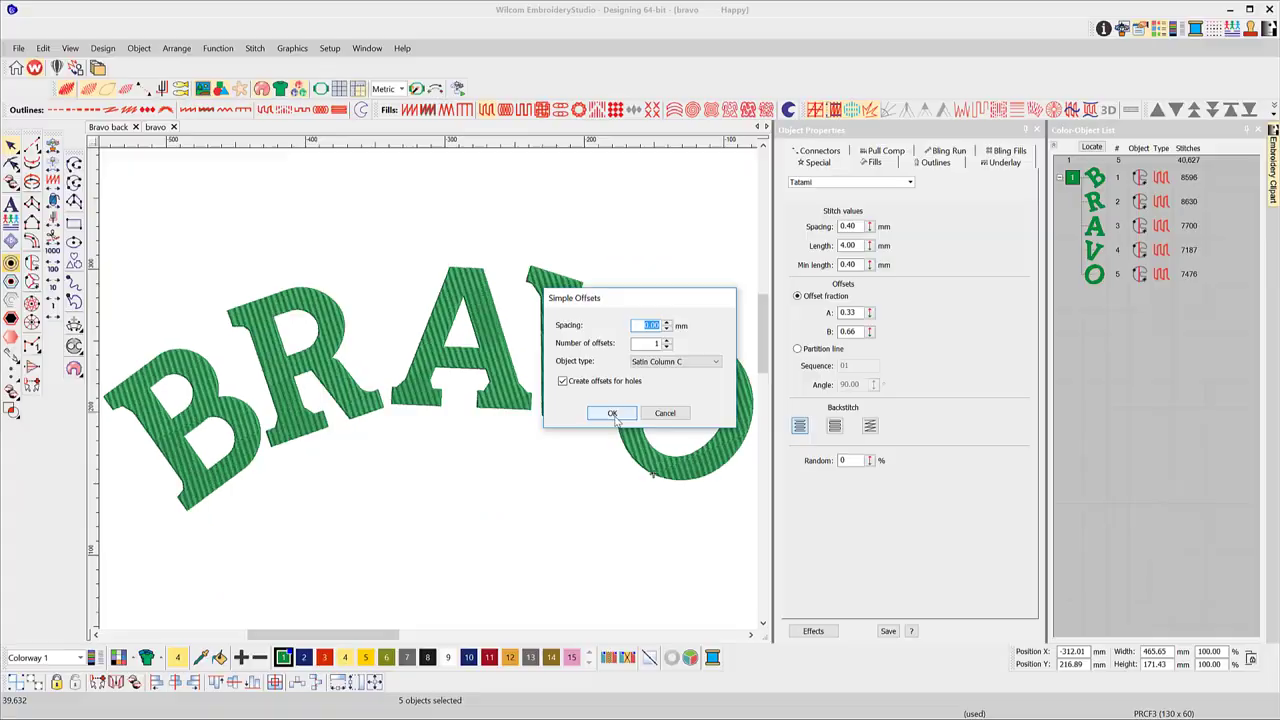
click(943, 474)
key(Delete)
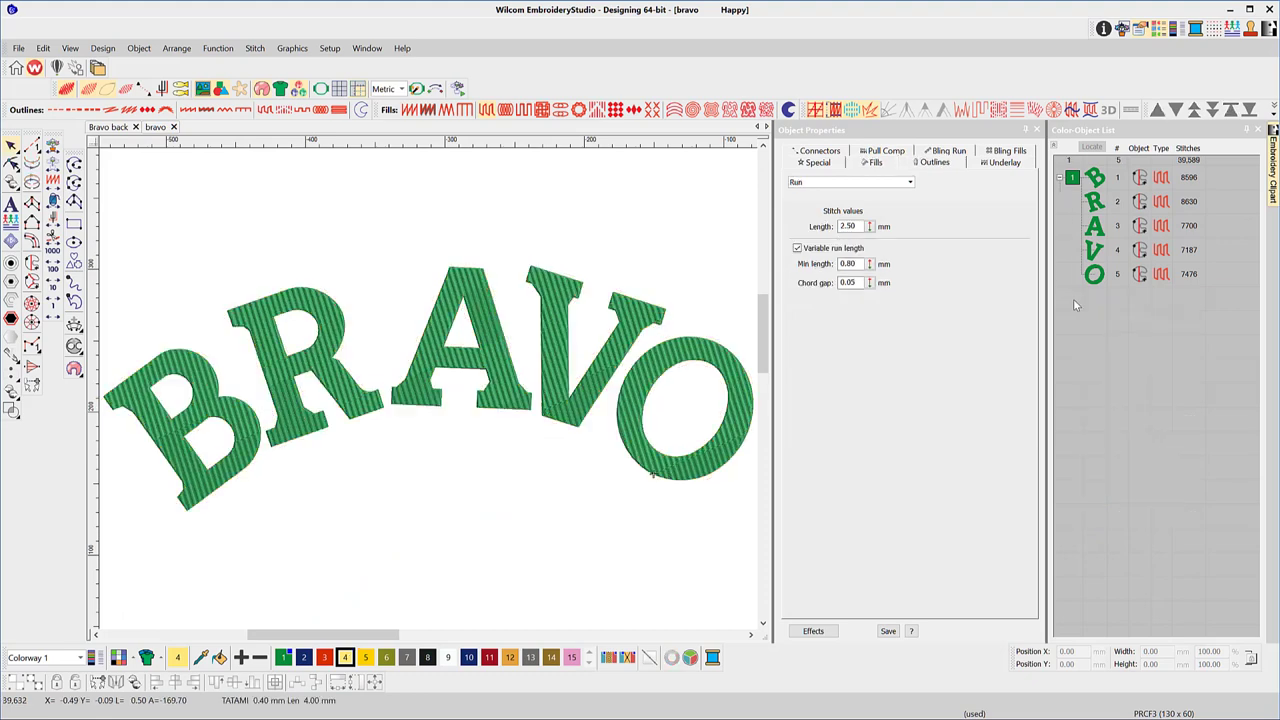
Step: Open Outlines & Offsets for all five letters and start editing the width of the Satin Column C outline
key(ctrl+a)
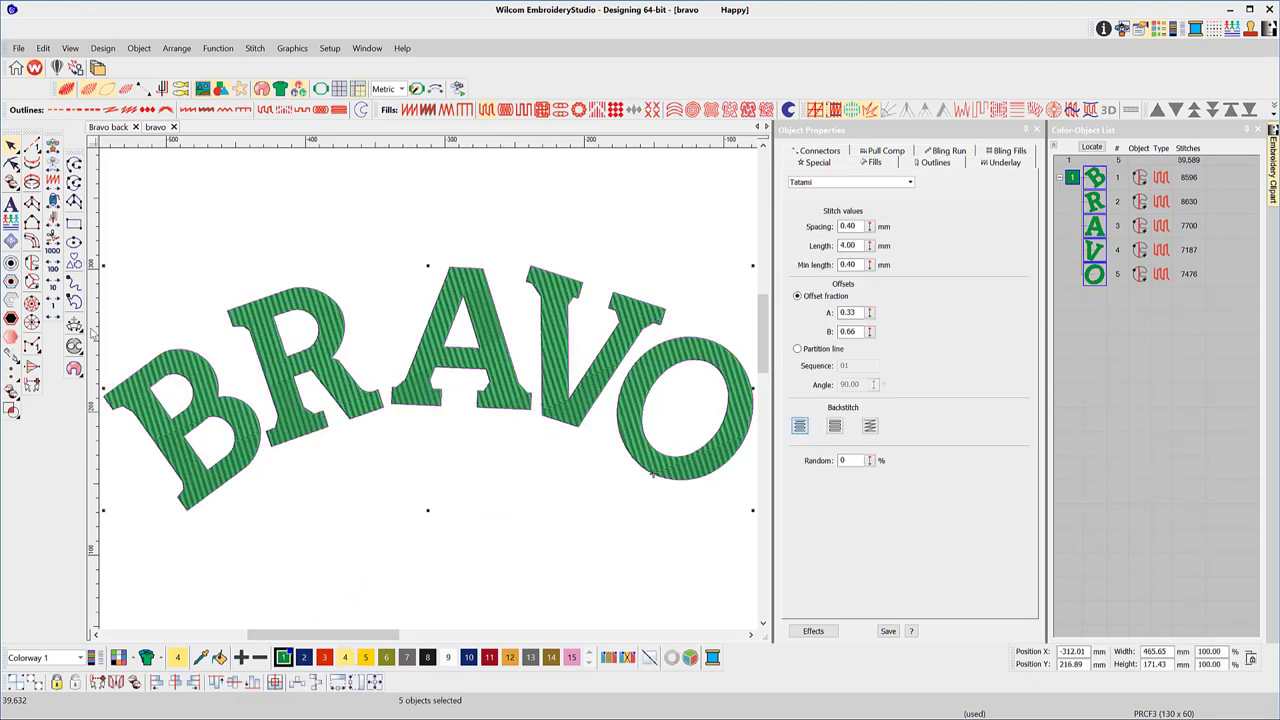
click(11, 283)
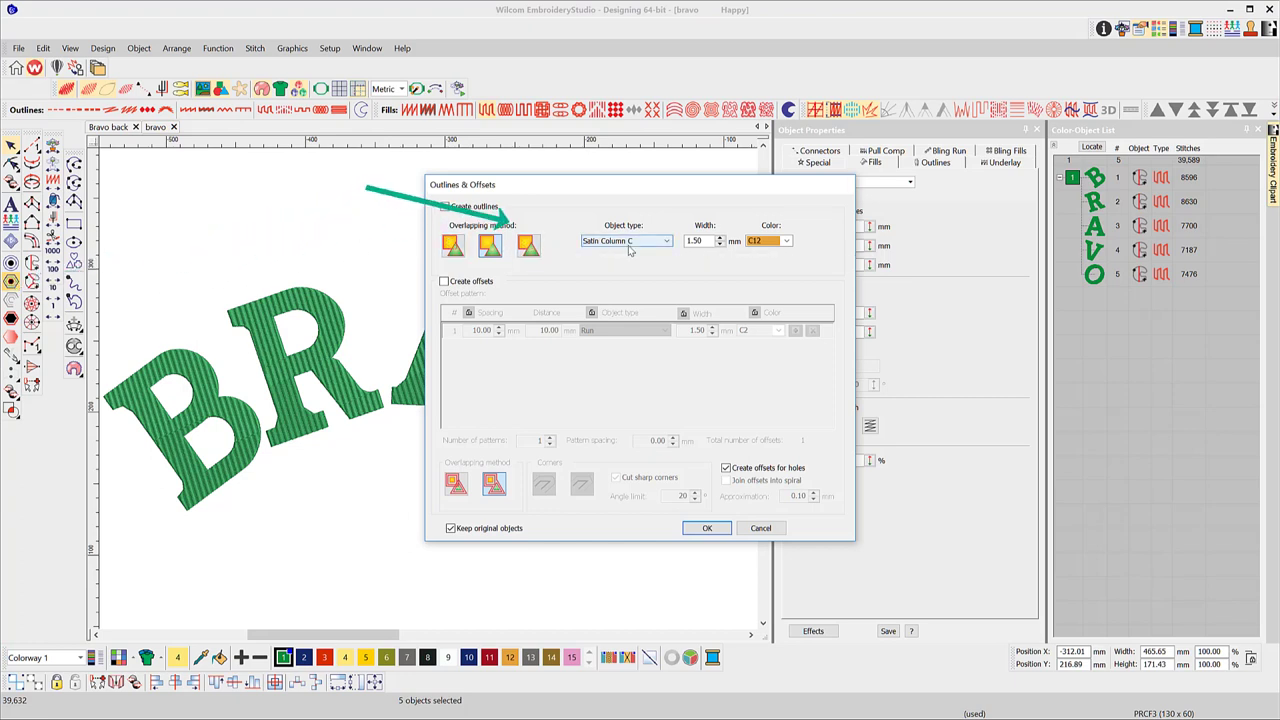
double_click(694, 241)
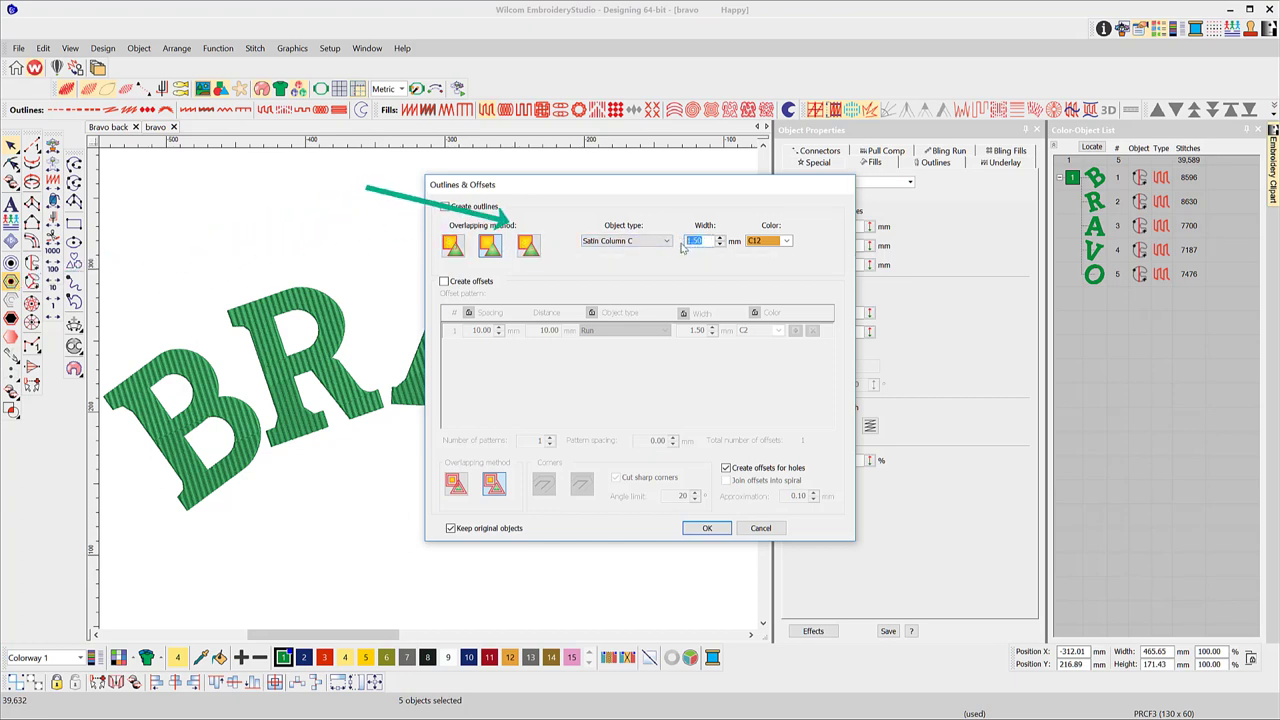